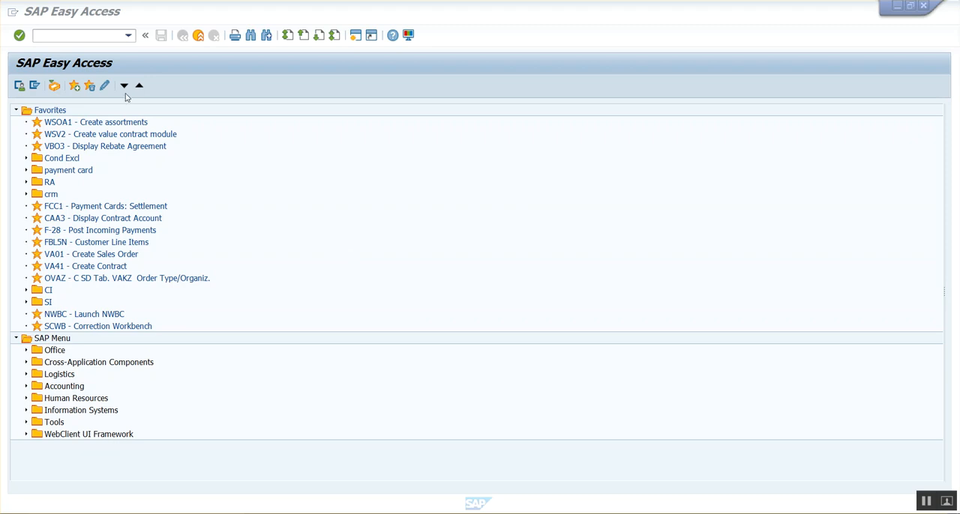
Step: Start contract creation with transaction VA41
left_click(59, 37)
type("VA41")
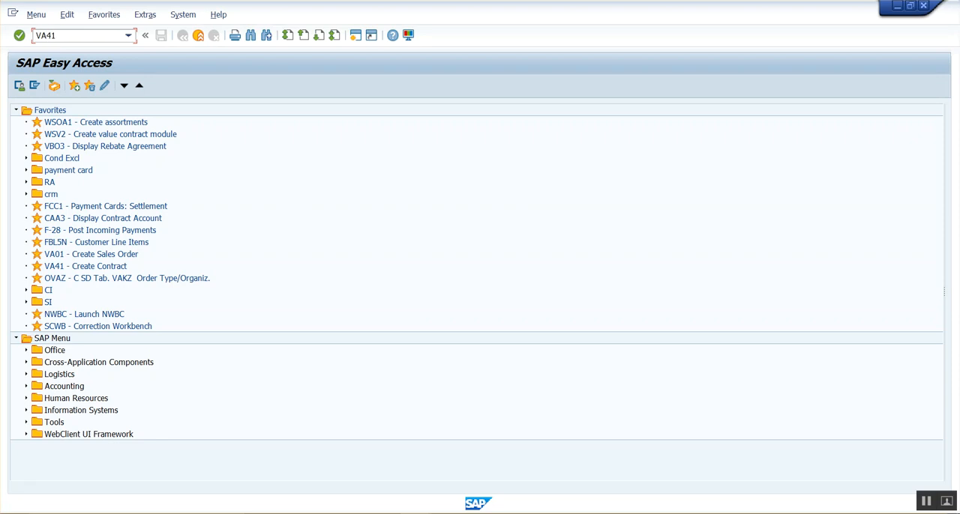
key("Return")
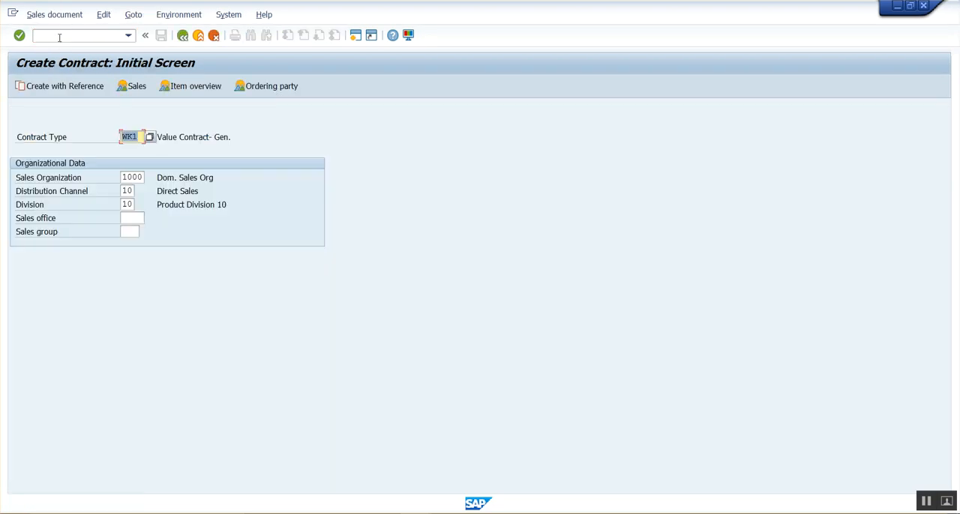
Step: Choose WK1, Value Contract- Gen., from the list of sales document types as the contract type and continue to the contract overview
left_click(150, 140)
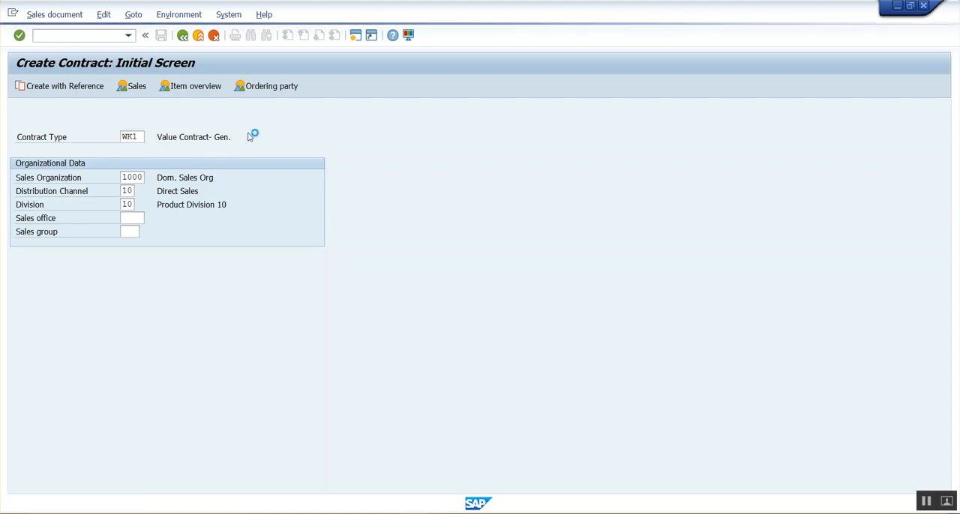
left_click_drag(193, 8, 489, 72)
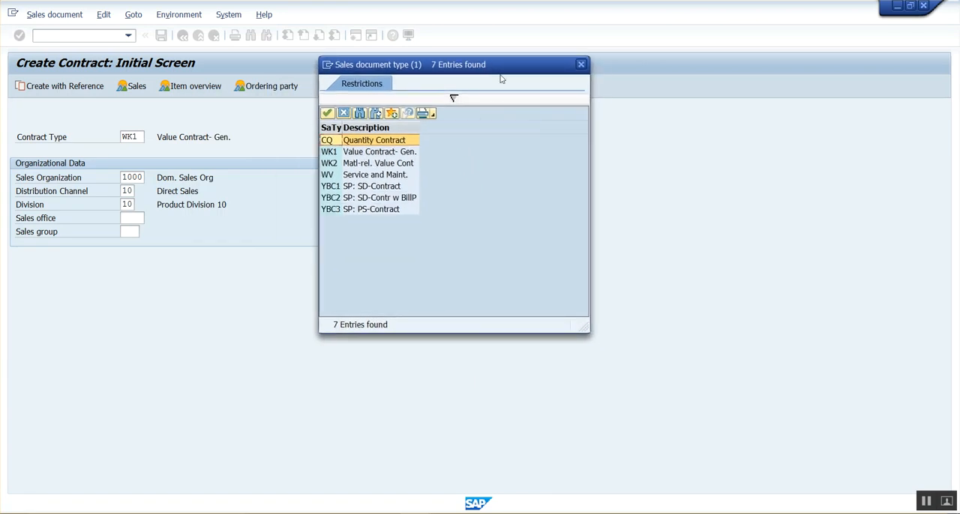
left_click(378, 155)
left_click(388, 166)
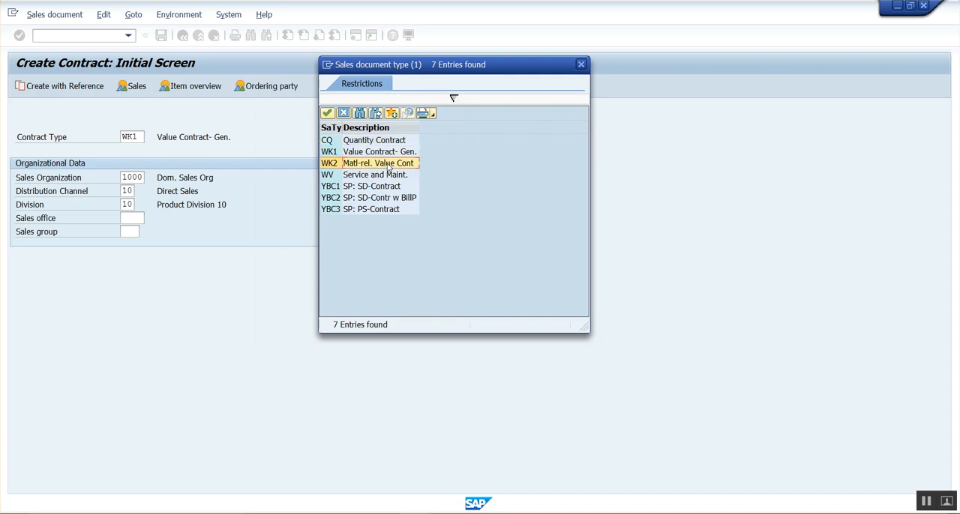
left_click(393, 155)
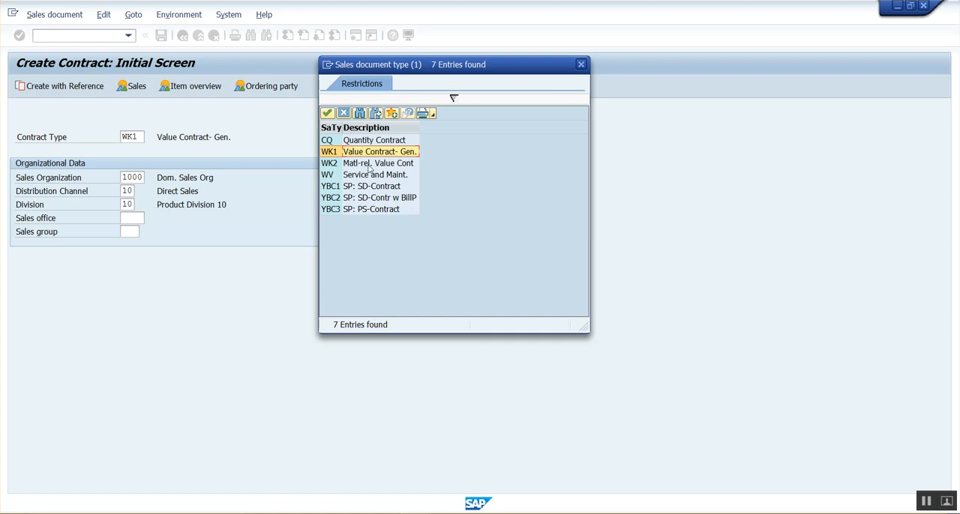
left_click(369, 168)
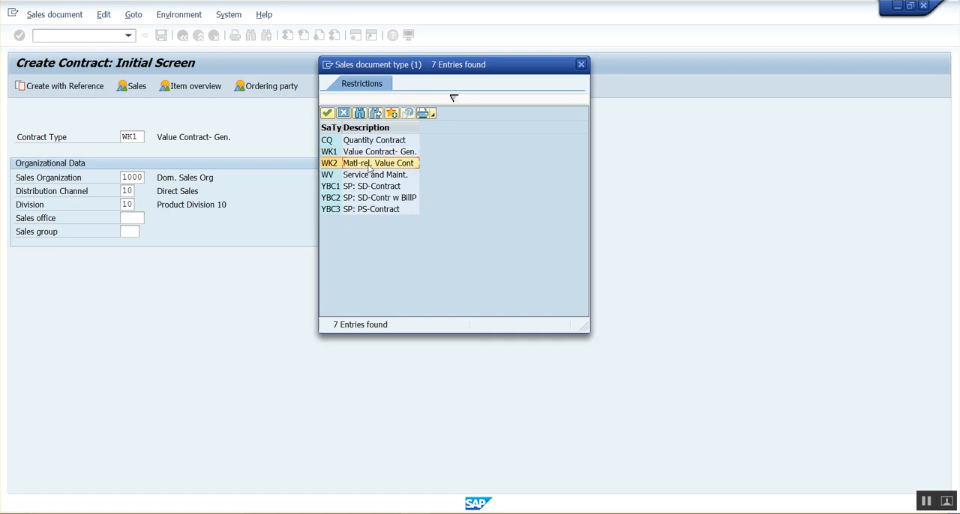
left_click(379, 156)
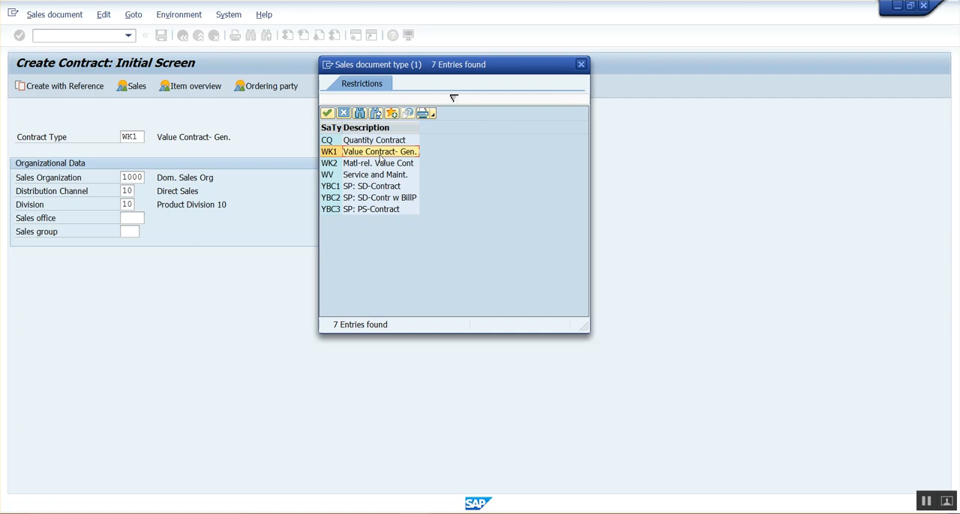
double_click(381, 159)
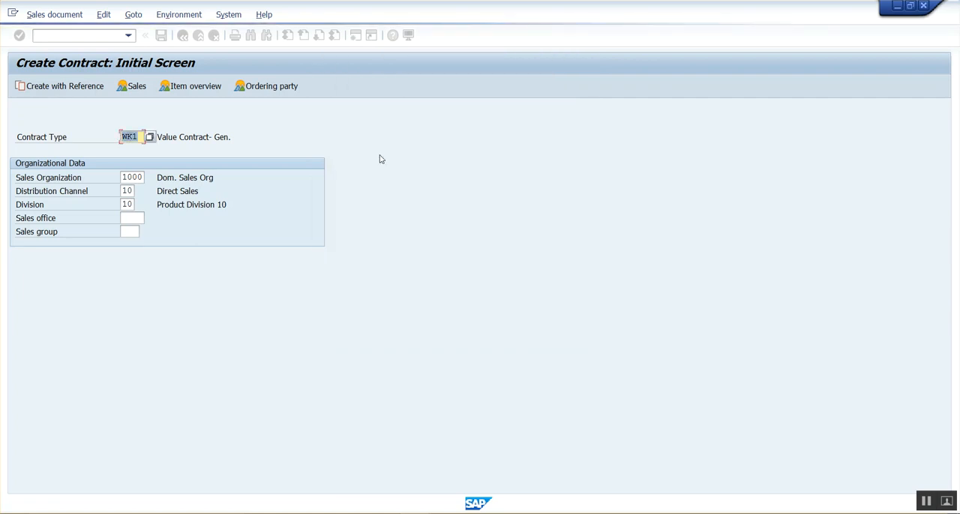
key("Return")
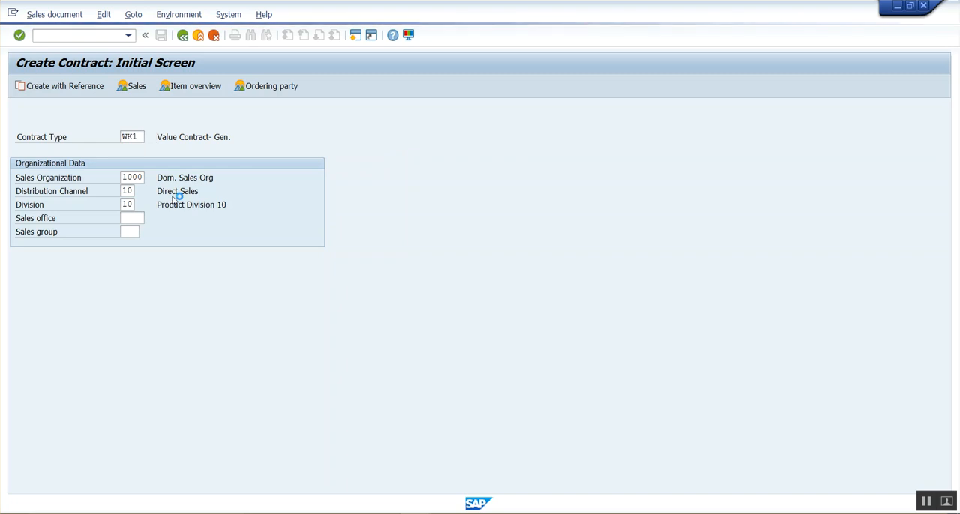
Step: Fill in the customer number as sold-to party and the purchase order number of the new value contract
left_click(119, 123)
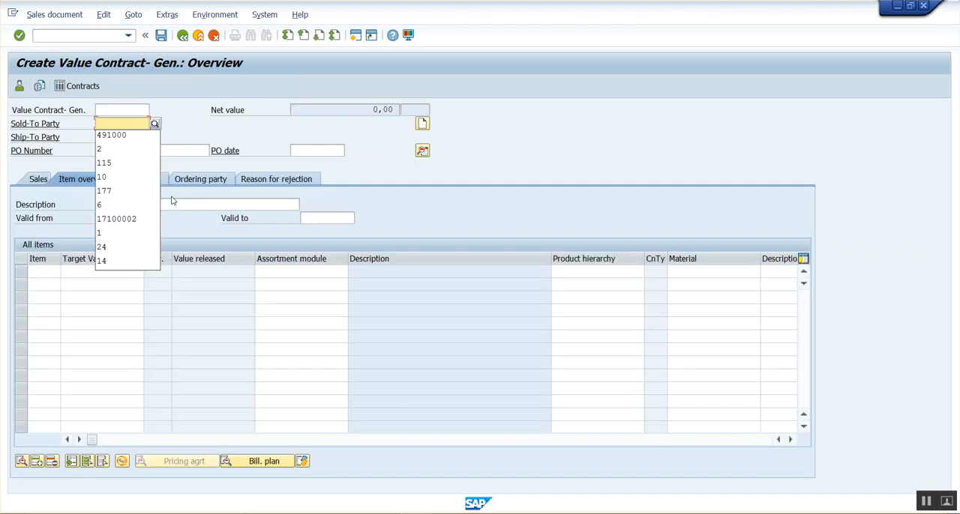
left_click(119, 138)
left_click(120, 151)
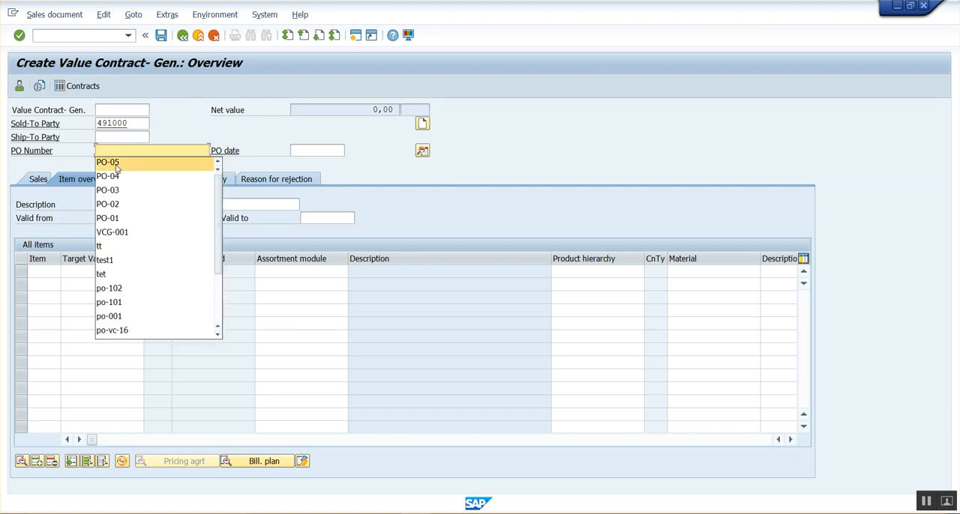
left_click(116, 151)
type("C")
type("CG")
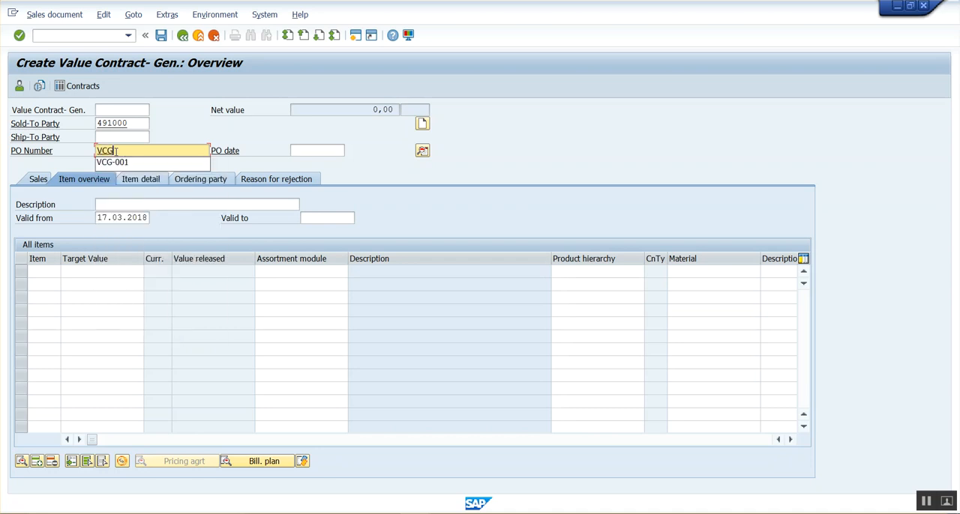
type("-1000")
key("Return")
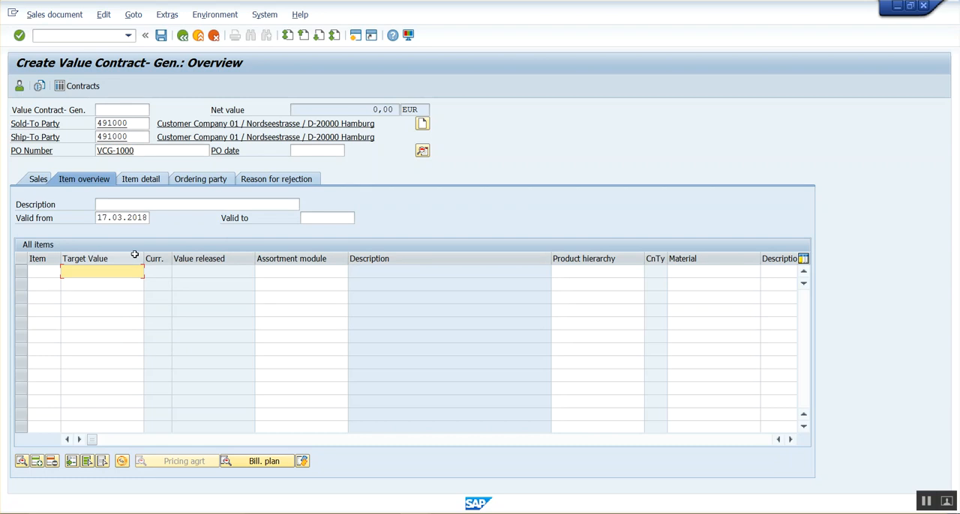
Step: Add a contract item with target value 100 and material H11
type("100")
key("Return")
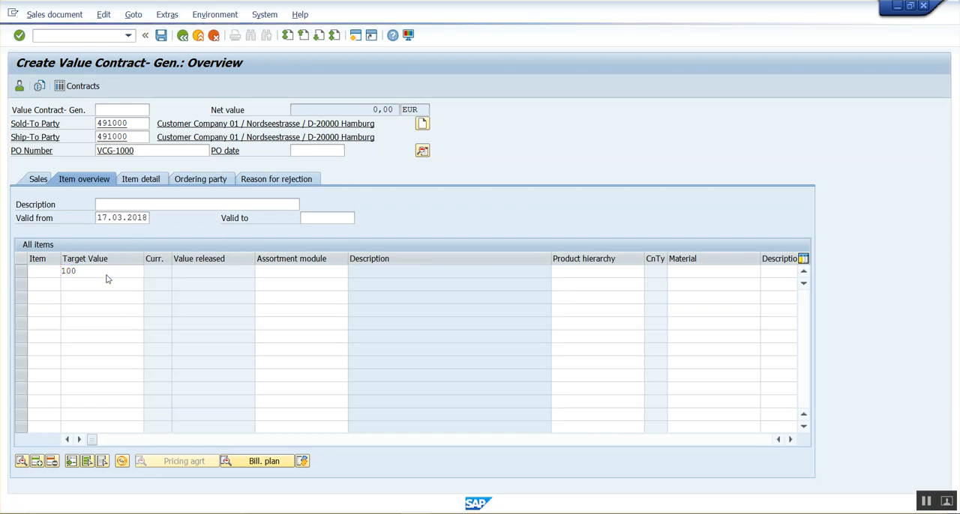
type("H11")
key("Return")
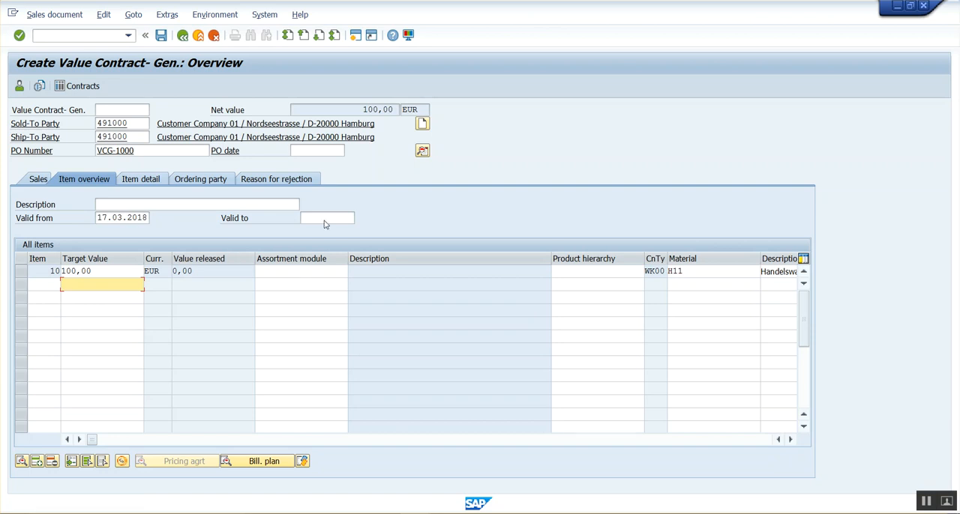
Step: Set the contract's valid-to date to 16.04.2018 and its description to VC GENERAL
left_click(348, 218)
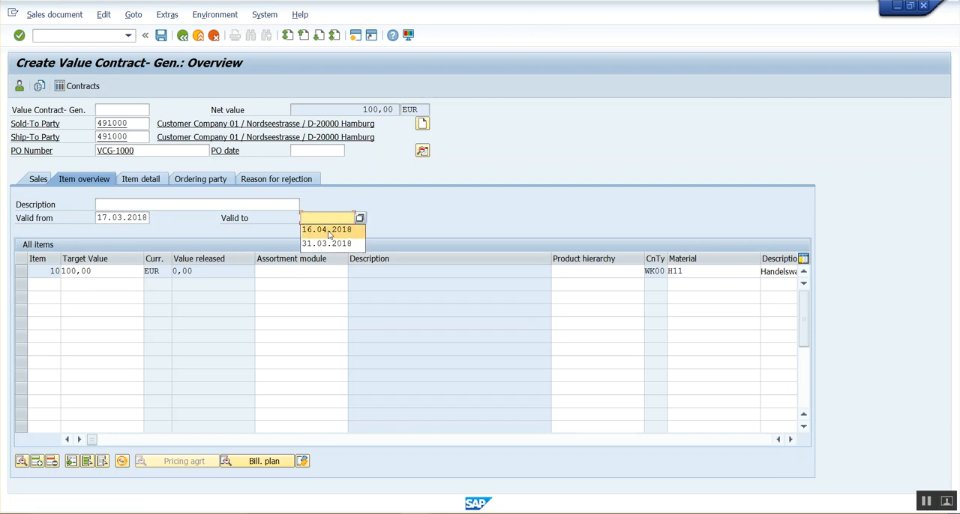
left_click(332, 229)
left_click(139, 204)
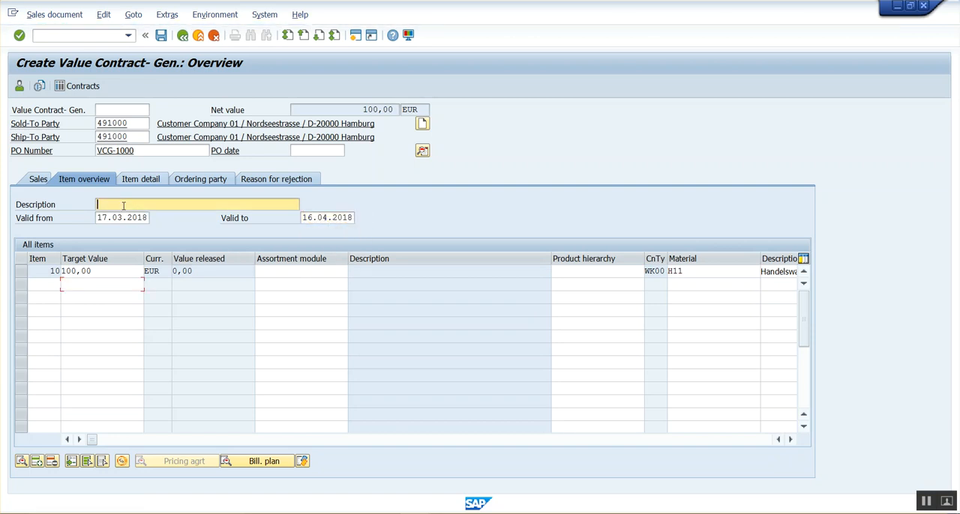
type("V")
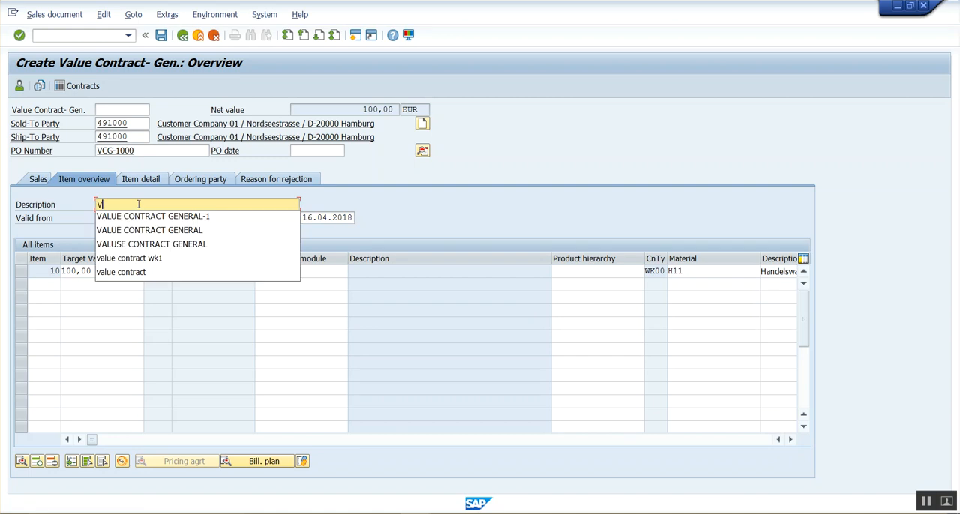
type("C GENERAL")
key("Return")
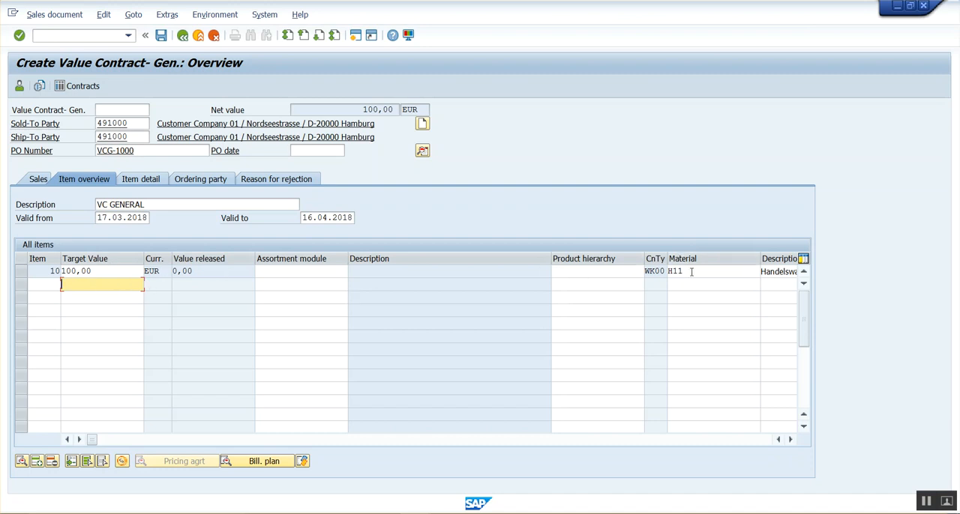
left_click_drag(691, 272, 660, 273)
left_click_drag(111, 271, 43, 270)
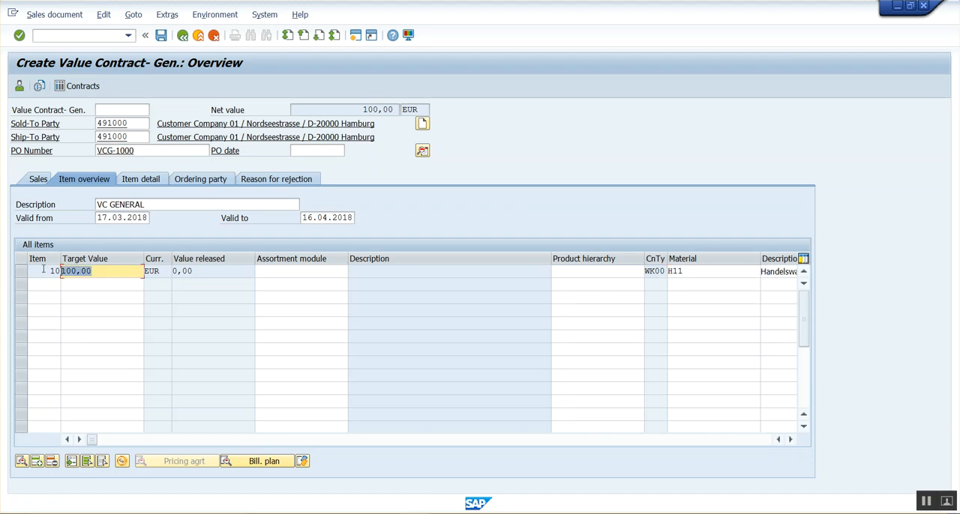
left_click(200, 273)
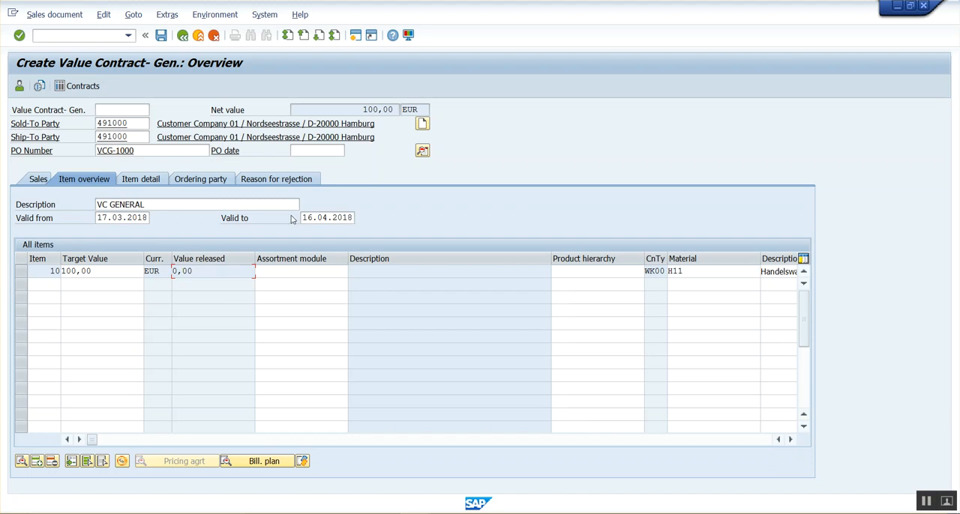
Step: Set the release partner check to No check in the contract's header details and save the contract
left_click(422, 153)
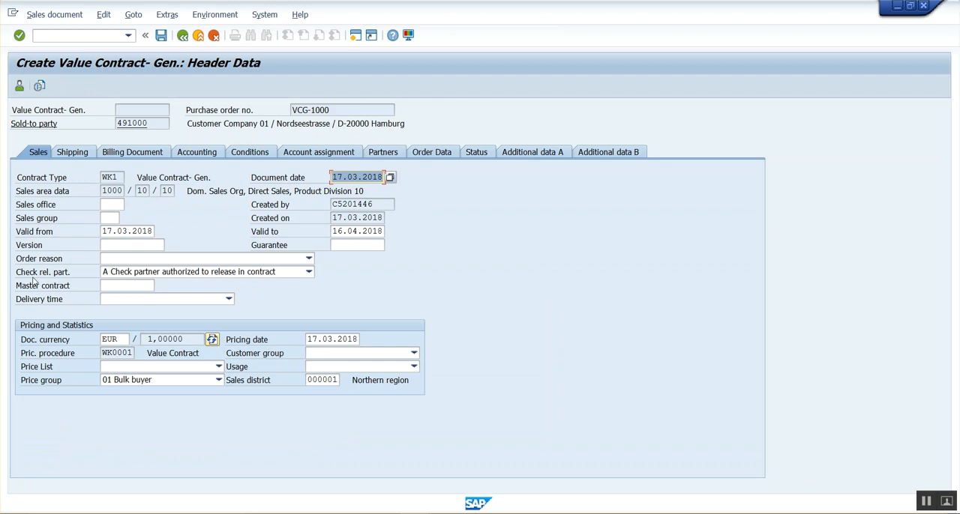
left_click(119, 274)
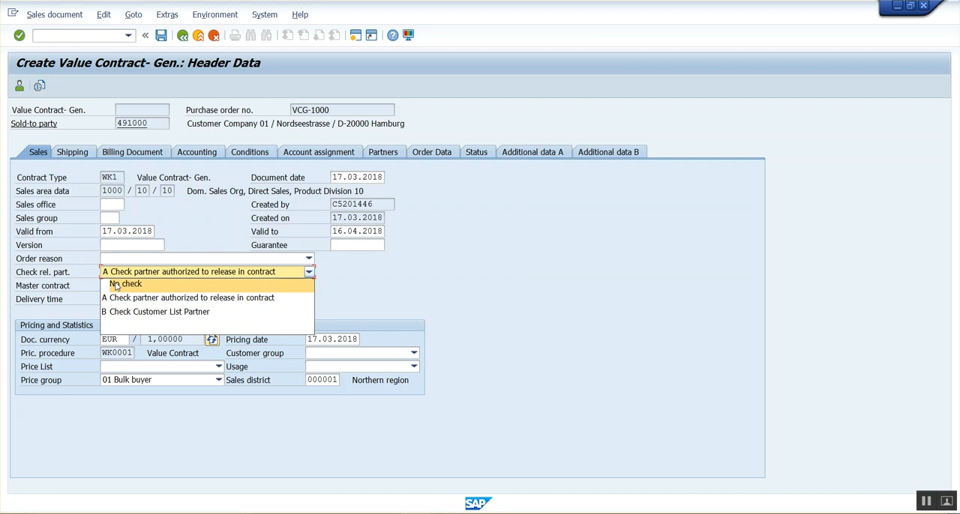
left_click(116, 286)
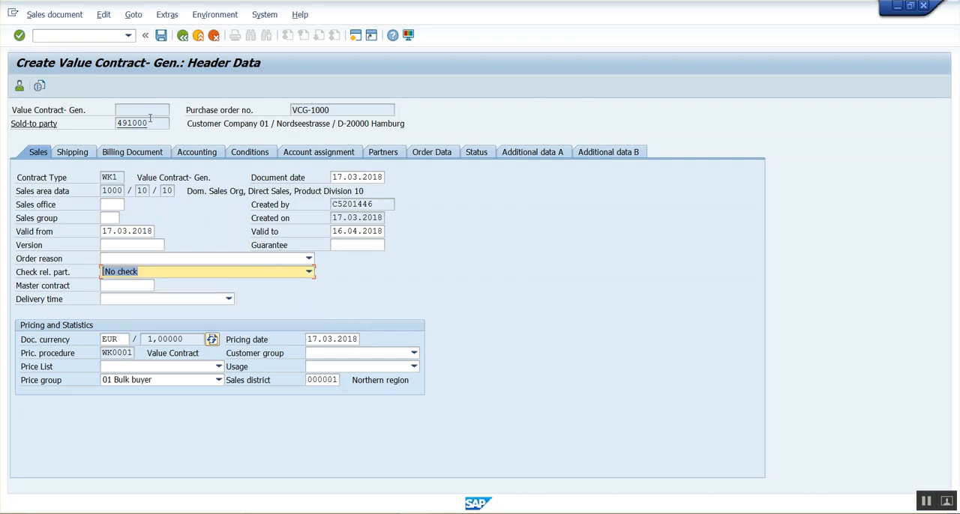
left_click(161, 37)
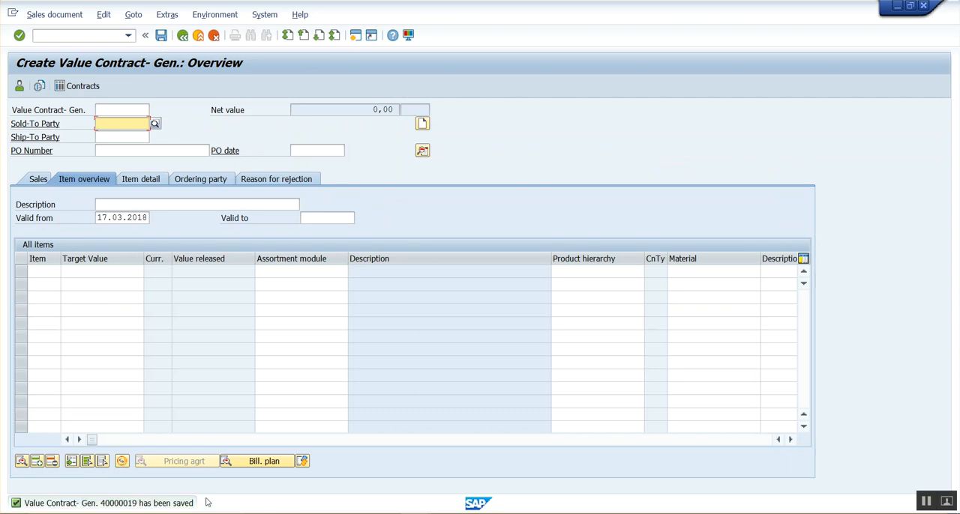
Step: Display the item overview of the value contract that was just saved
left_click(51, 15)
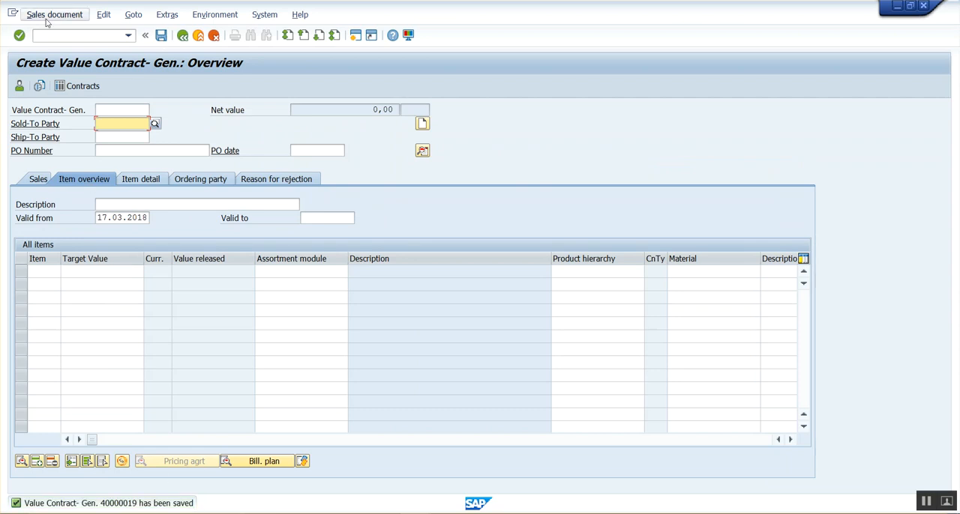
left_click(65, 64)
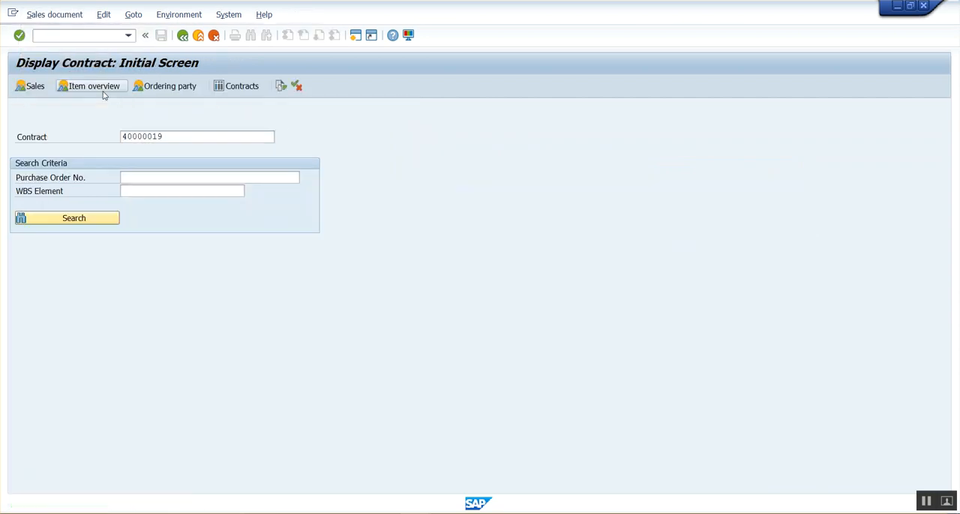
left_click(103, 90)
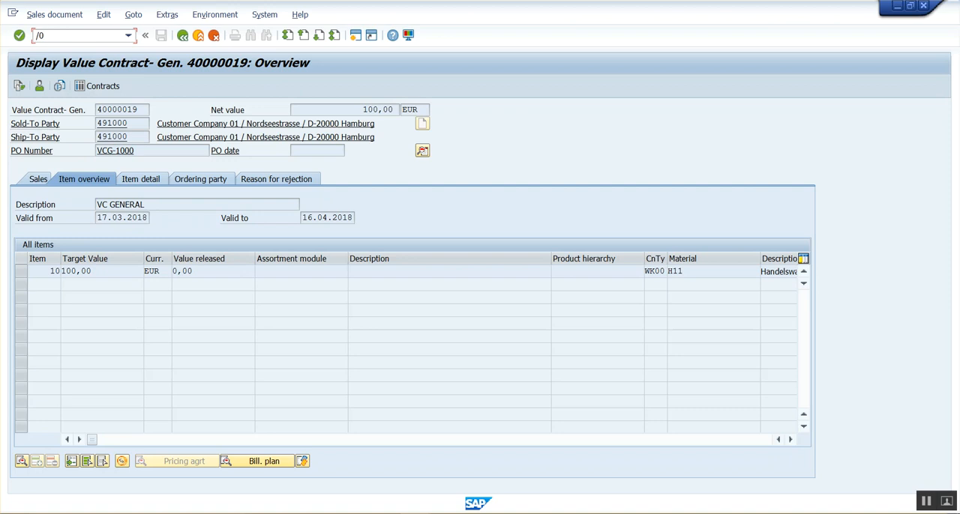
Step: Start sales order creation in a separate session with order type OR, and begin creating it with reference to a contract
key("Return")
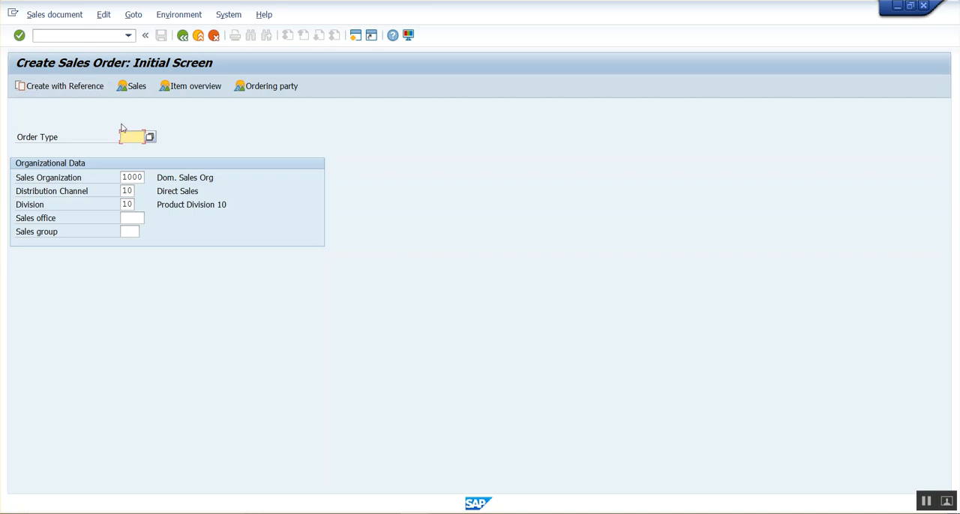
type("or")
left_click(183, 148)
left_click(74, 94)
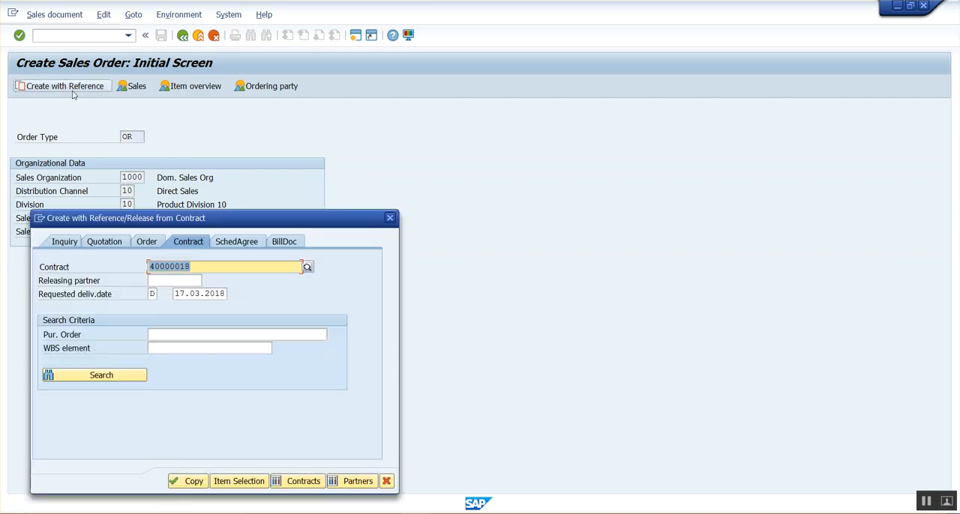
Step: Copy the number of the saved value contract into the contract reference of the sales order
left_click_drag(221, 221, 372, 149)
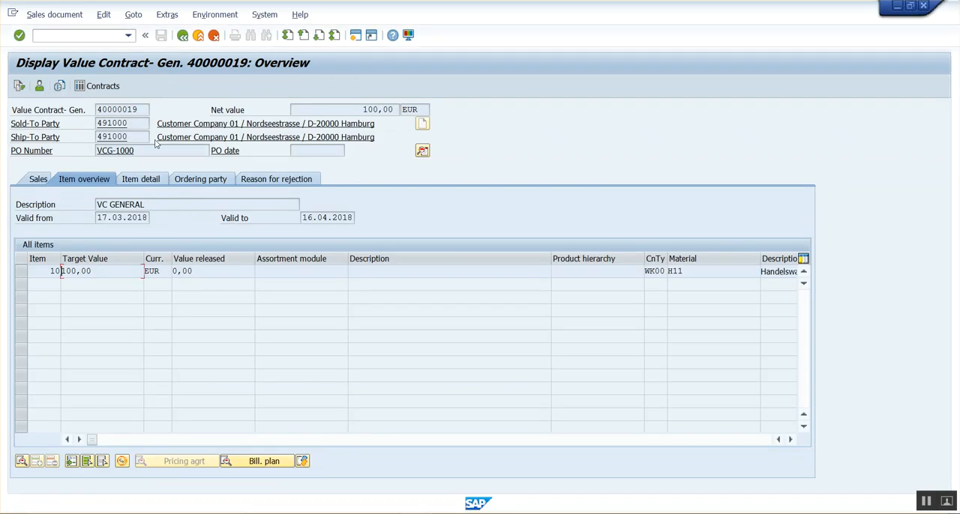
left_click(102, 109)
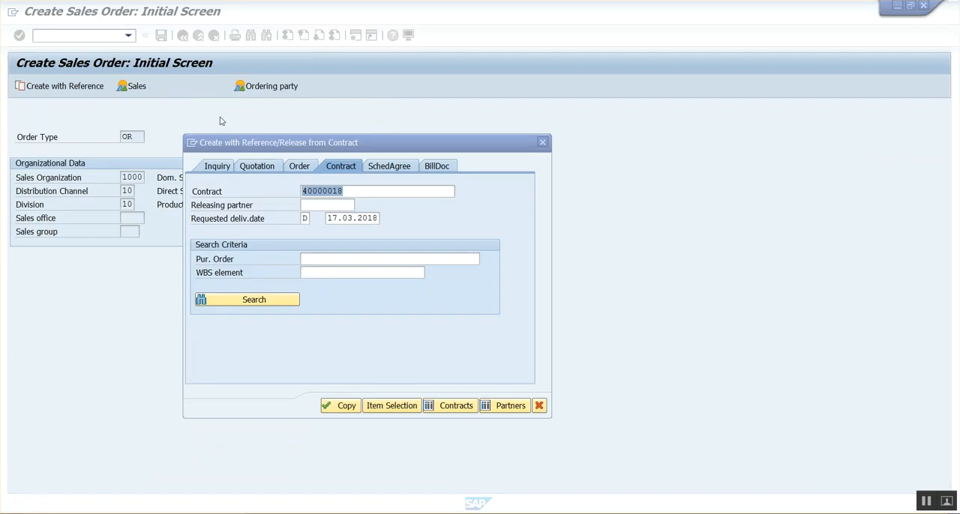
type("40000019")
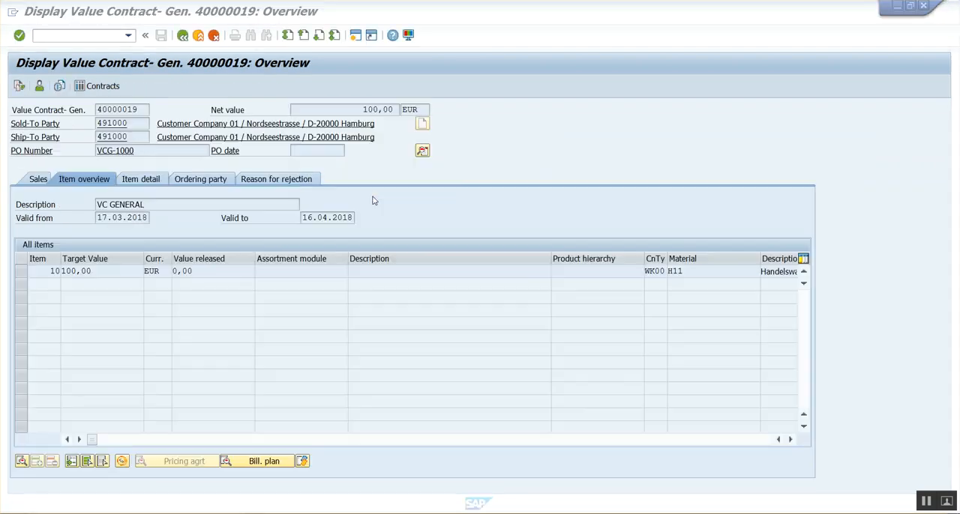
Step: Review the release partner check in the contract's header details, and copy the contract as reference for the sales order
left_click(422, 151)
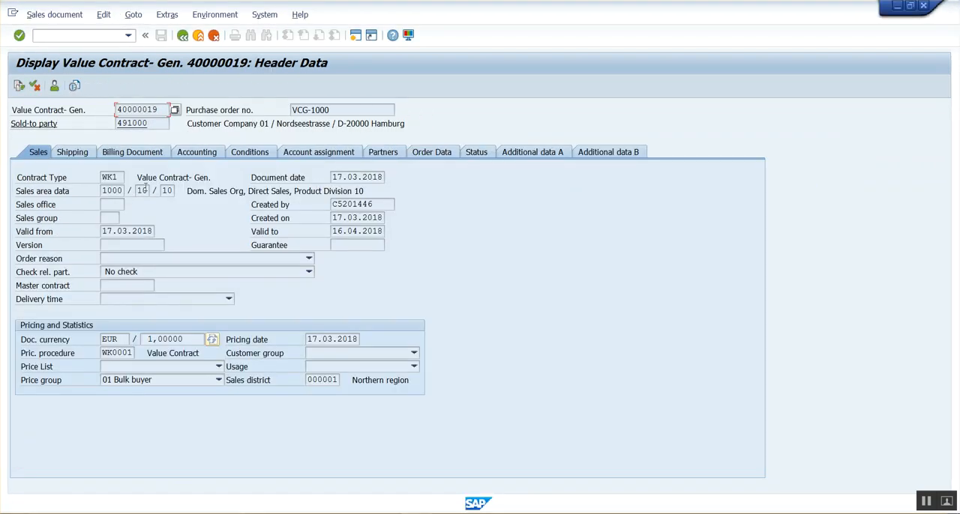
left_click(127, 276)
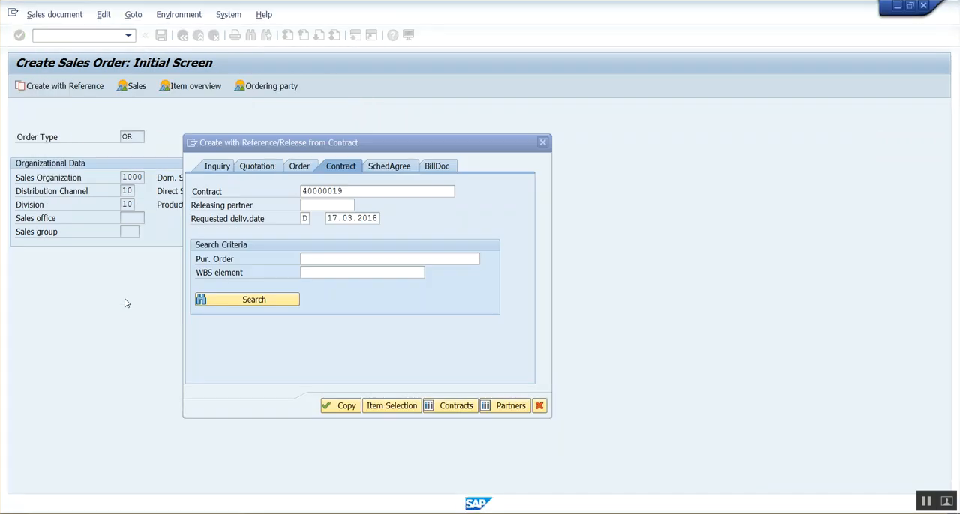
left_click_drag(289, 145, 388, 108)
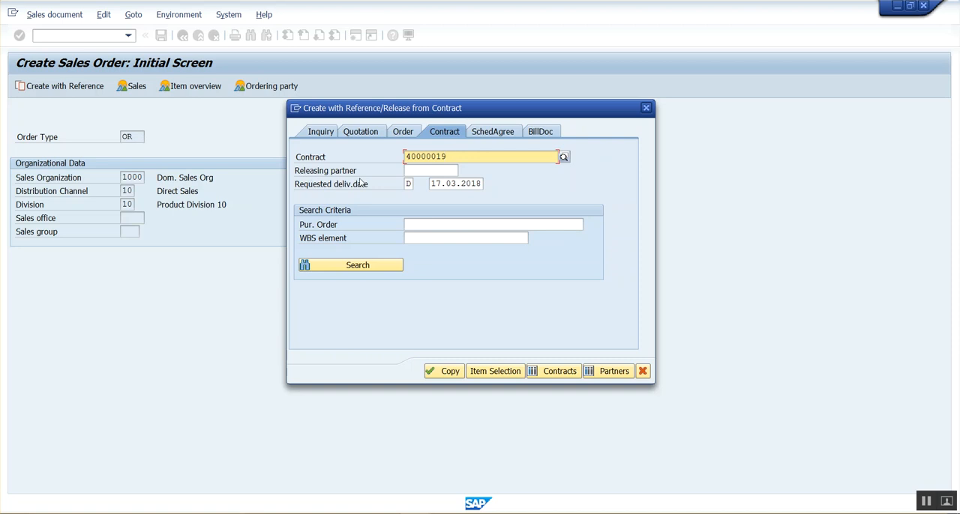
key("alt+Tab")
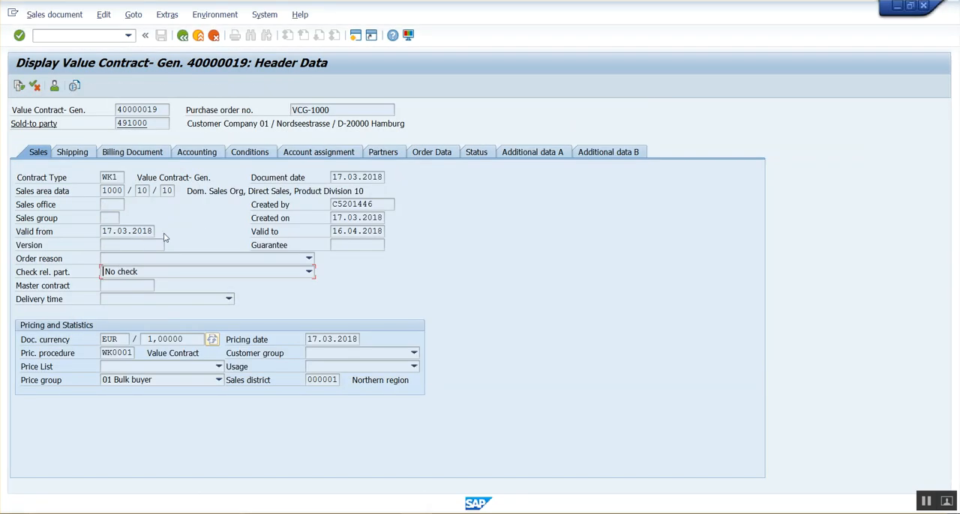
key("alt+Tab")
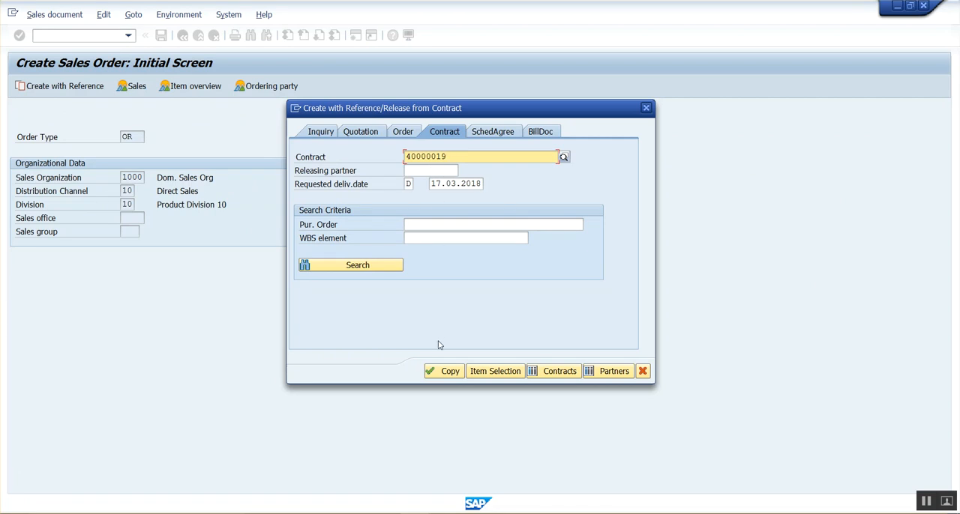
left_click(444, 371)
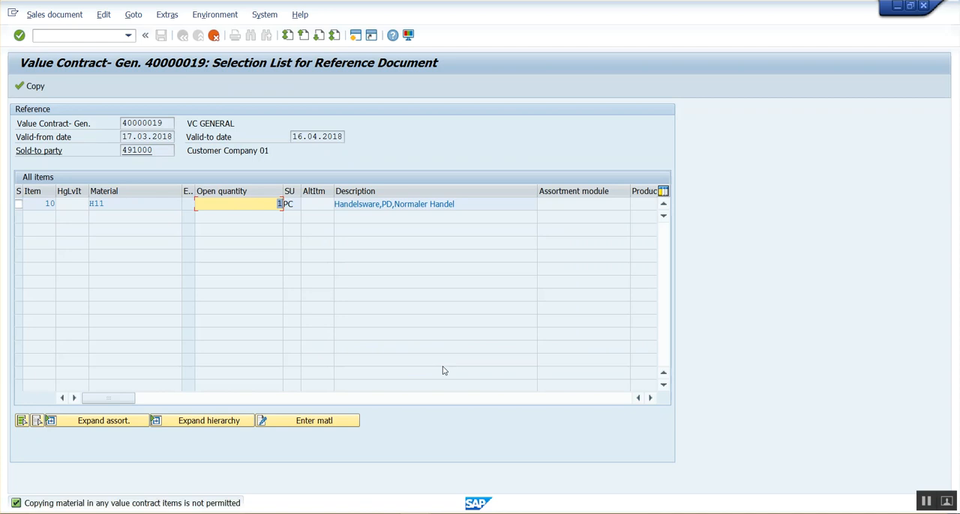
Step: Return to the contract's item overview to check the target value, and widen the ExItm column of the reference selection list
key("alt+Tab")
left_click(181, 36)
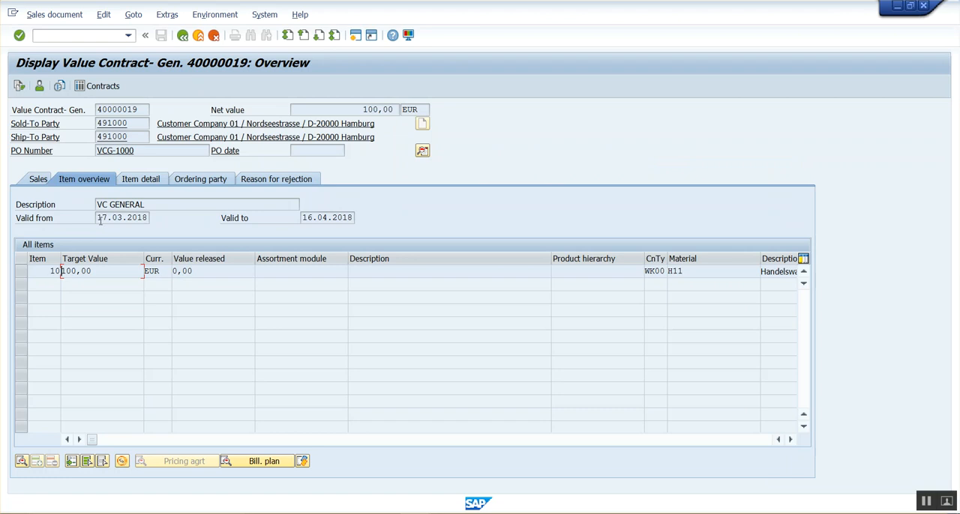
left_click(98, 271)
key("alt+Tab")
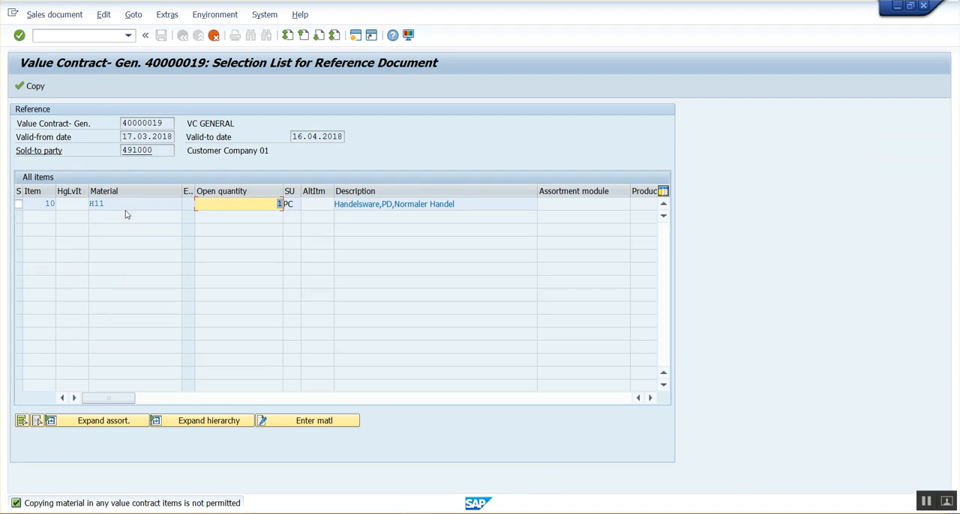
left_click_drag(194, 191, 250, 192)
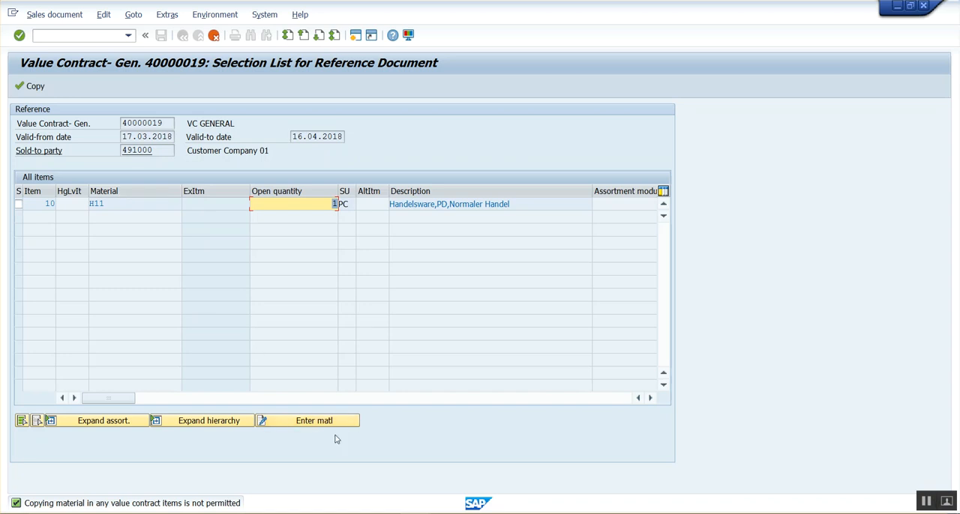
Step: Examine the assortment module, product hierarchy and material of contract item 10 alongside the reference selection list
key("alt+Tab")
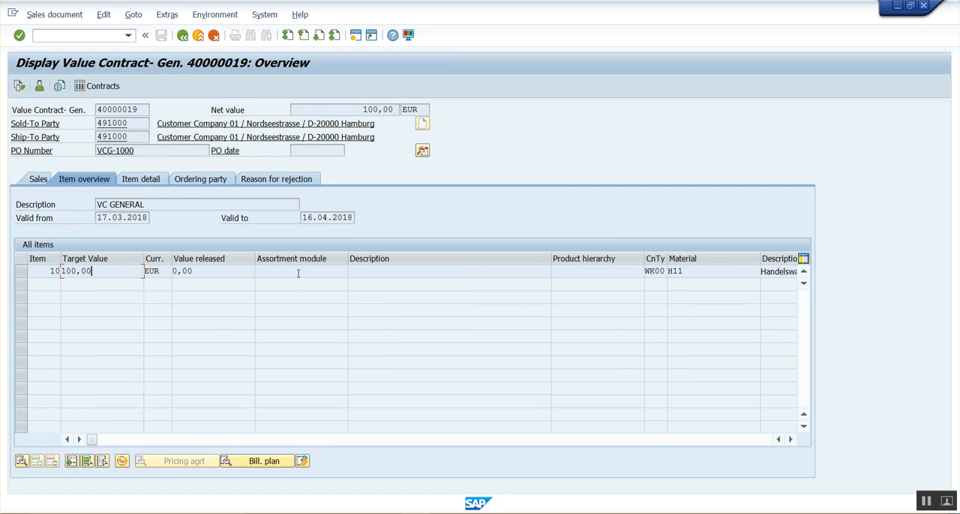
left_click(298, 273)
left_click(579, 274)
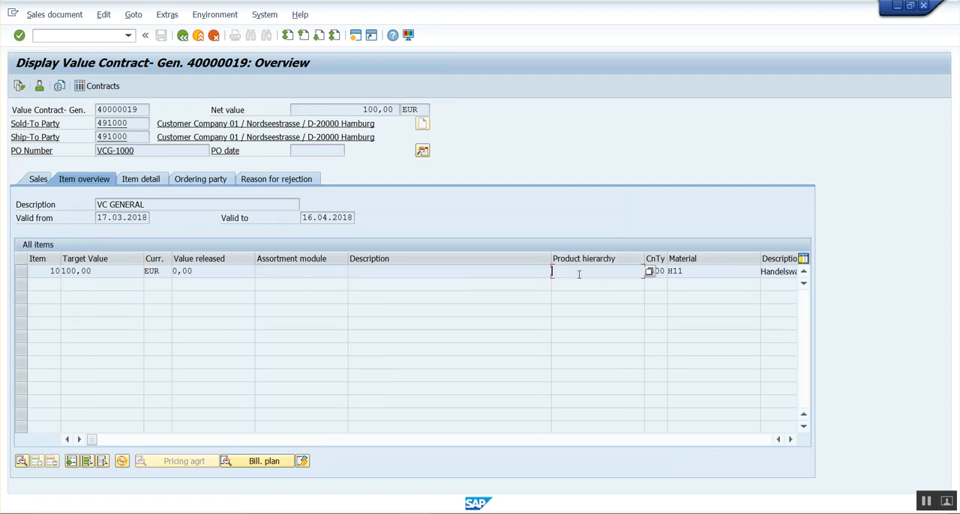
left_click(289, 274)
key("alt+Tab")
key("alt+Tab")
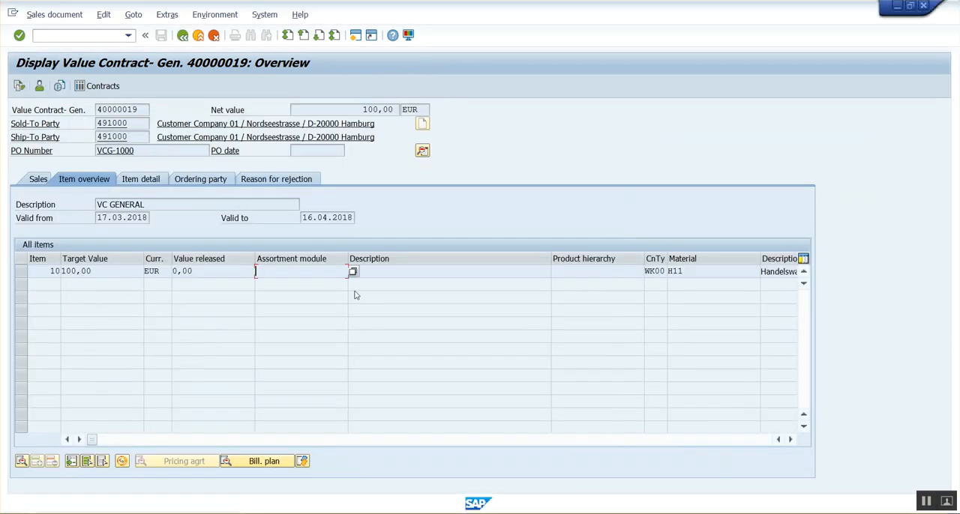
left_click(592, 271)
key("alt+Tab")
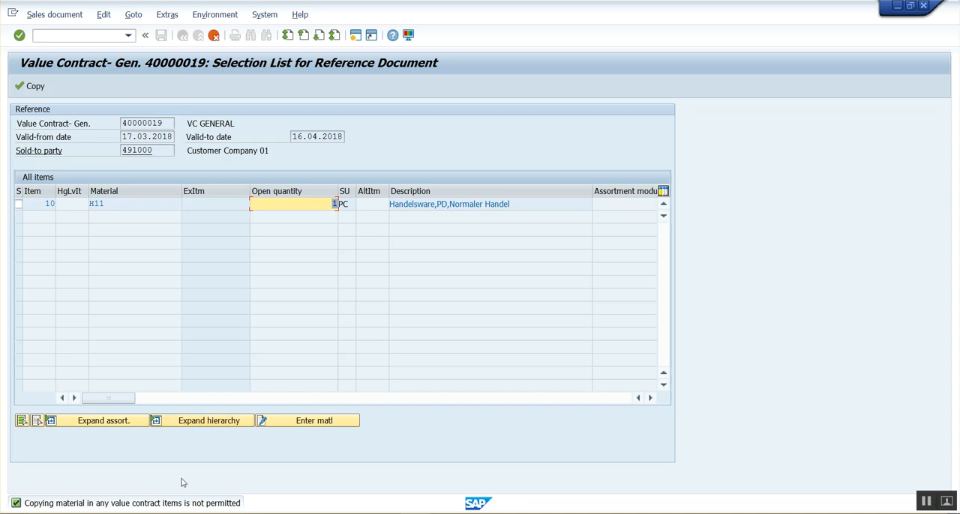
key("alt+Tab")
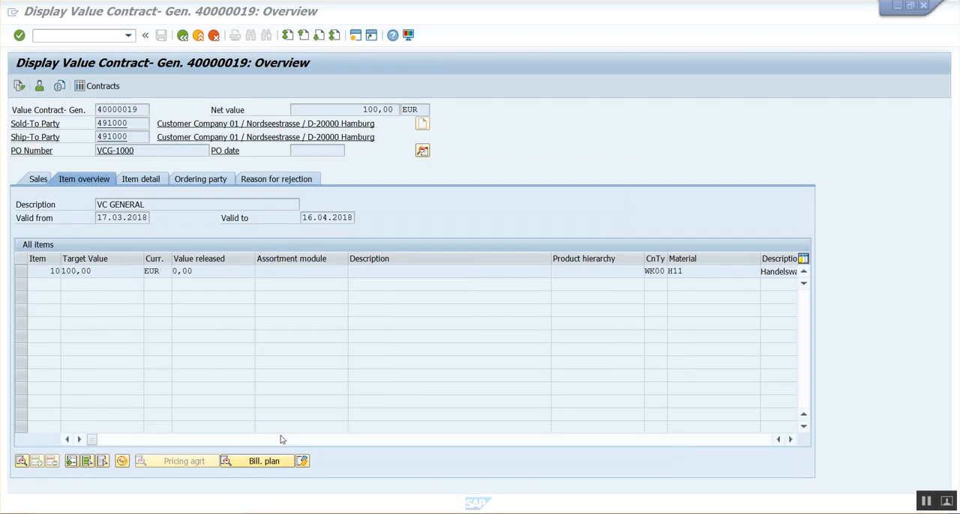
left_click(288, 274)
left_click(595, 274)
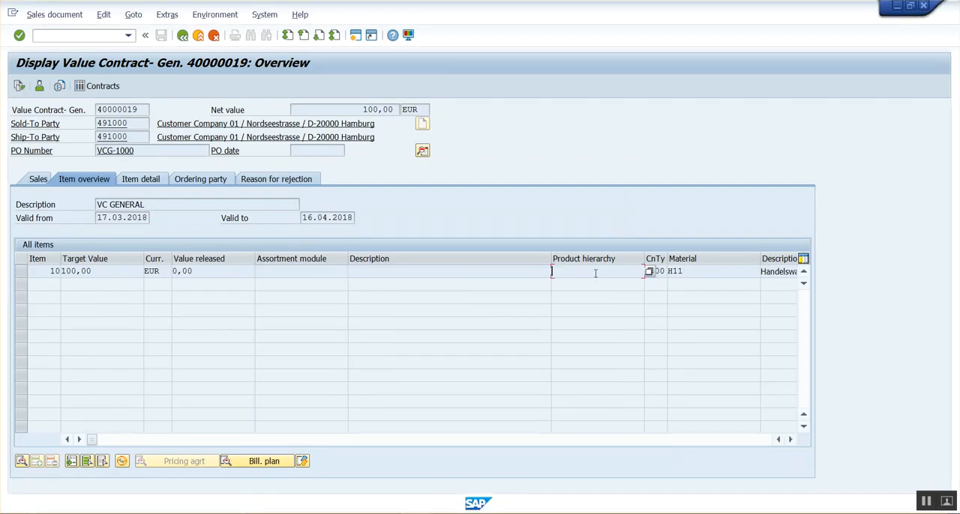
left_click(699, 269)
key("alt+Tab")
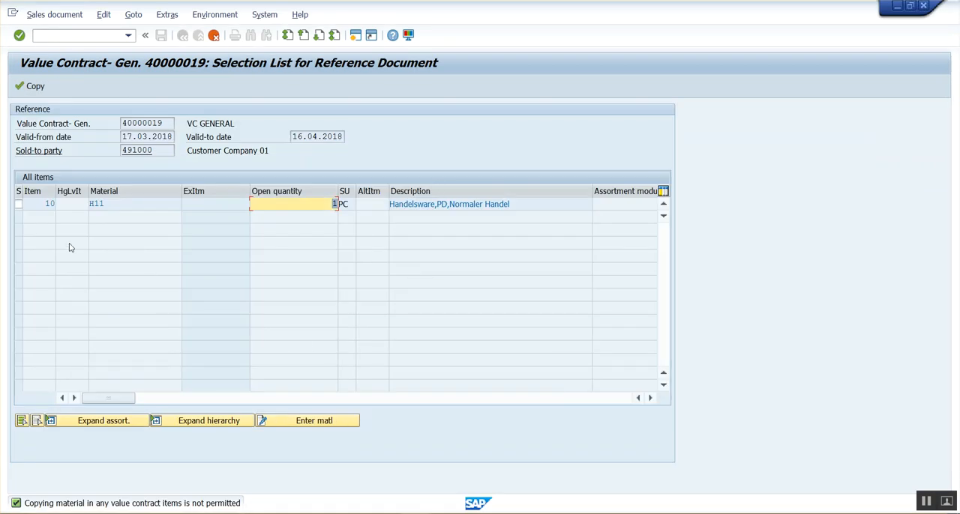
key("alt+Tab")
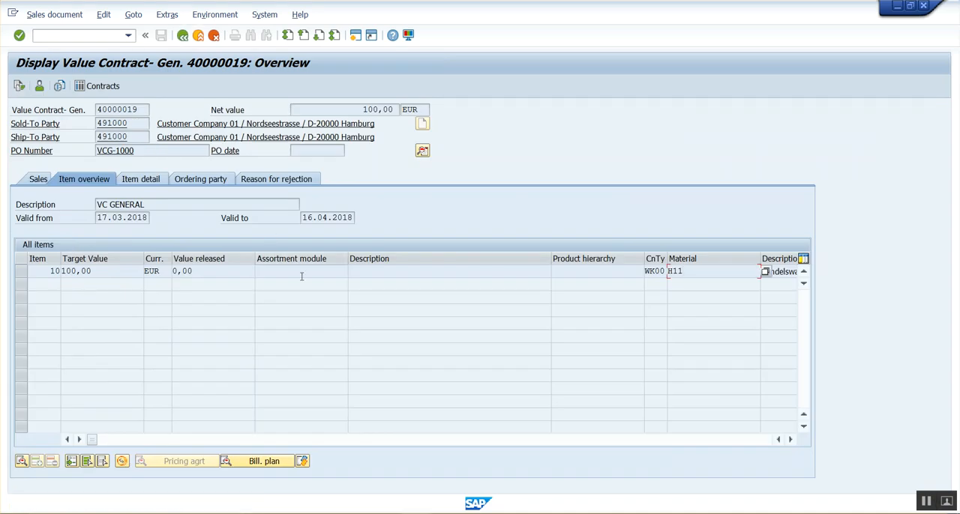
key("alt+Tab")
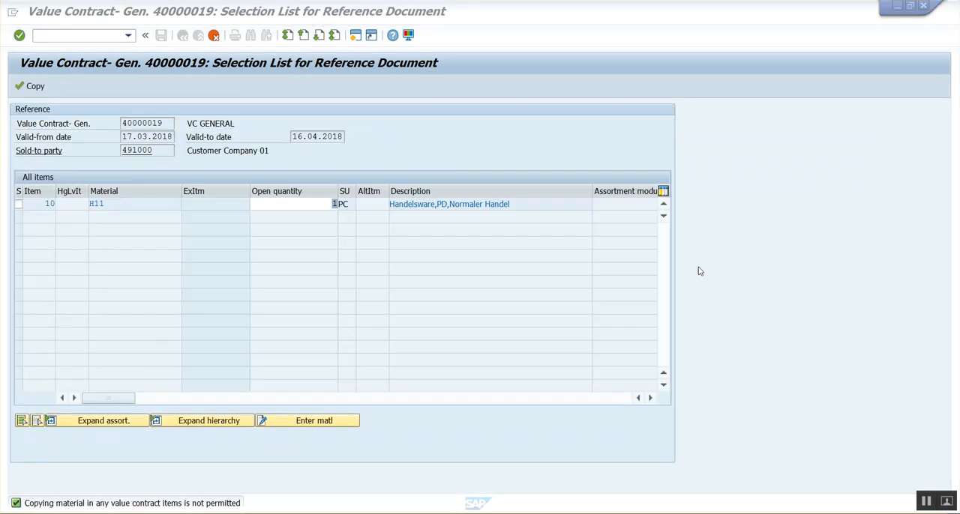
Step: Enter material H11 with order quantity 5 for the contract item and copy it into the sales order
left_click(302, 422)
type("H11")
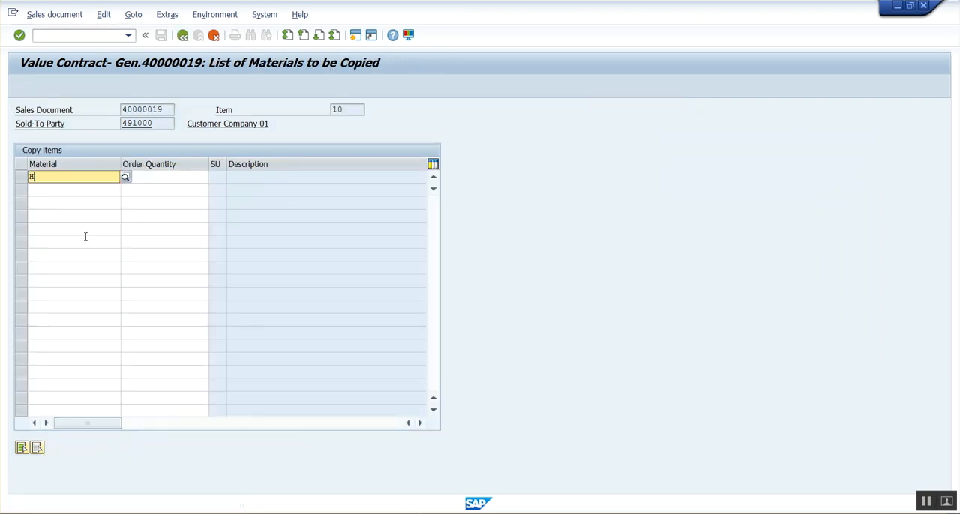
key("Tab")
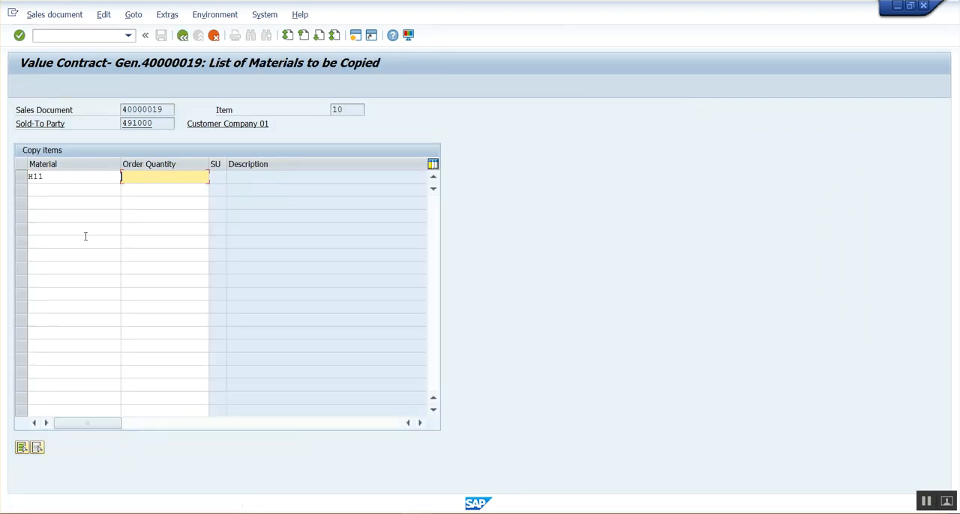
type("5")
key("Return")
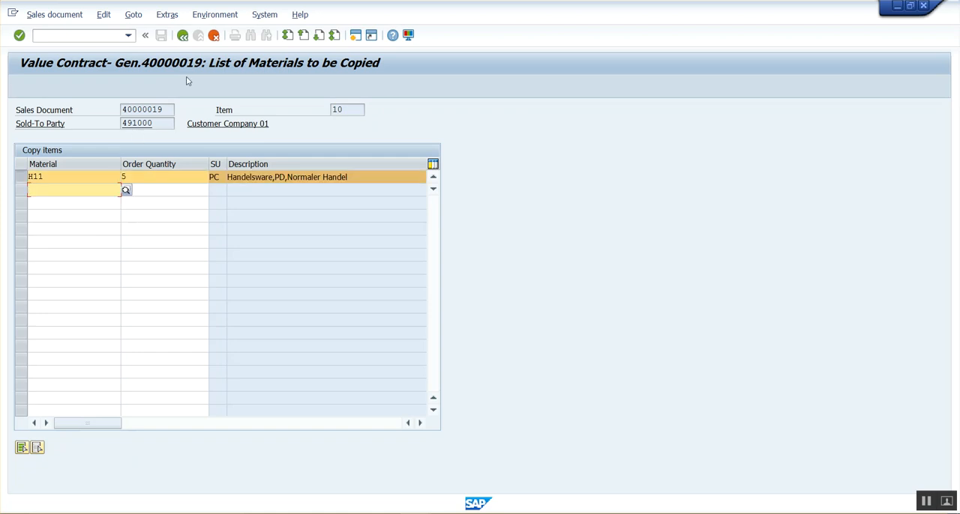
left_click(182, 36)
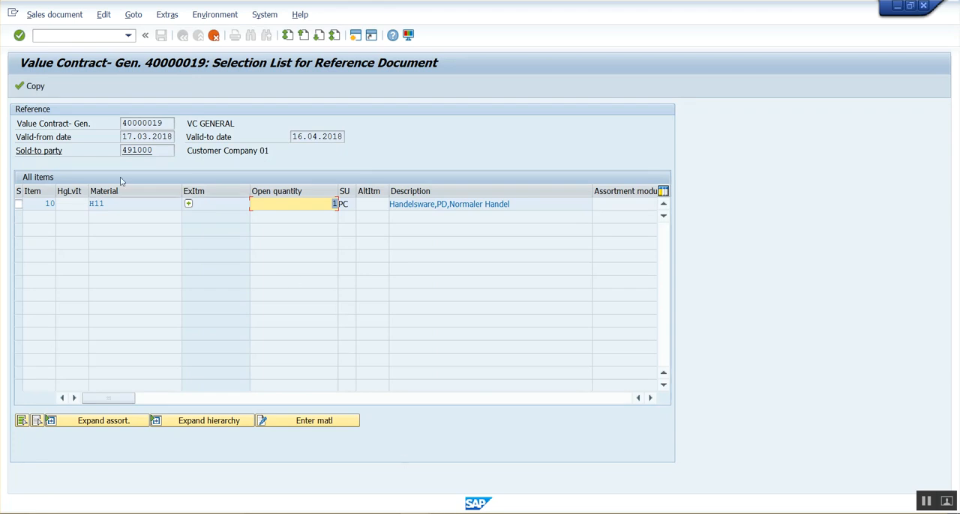
left_click(36, 87)
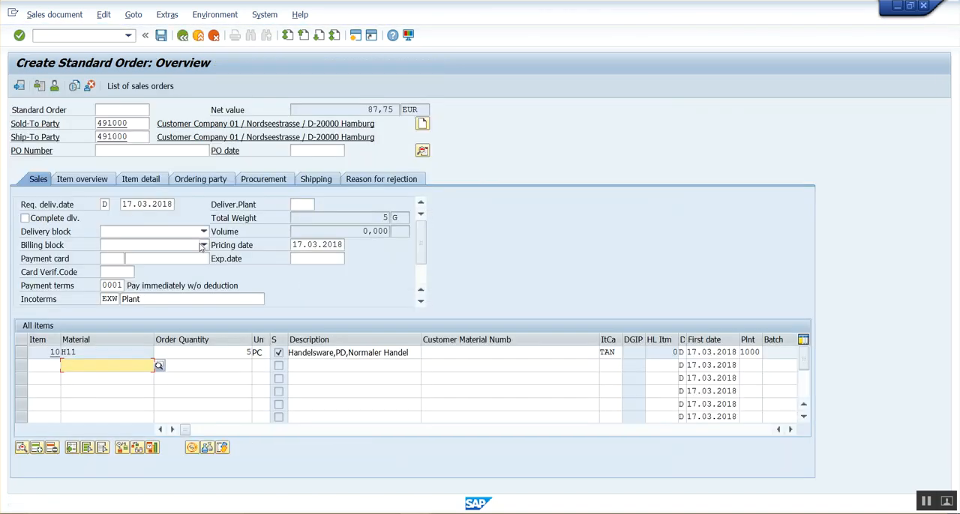
Step: Set the sales order's PO number to PO-0001 and save the order
left_click(175, 354)
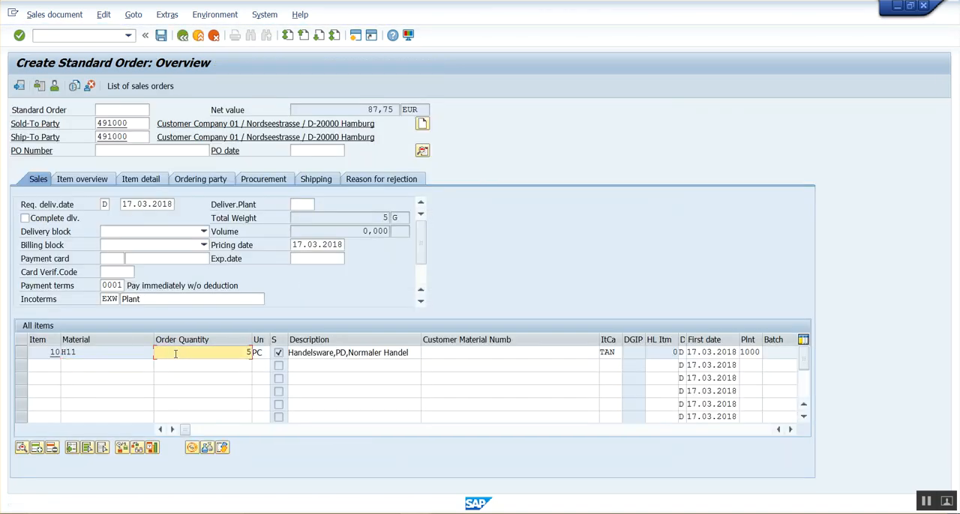
left_click(117, 355)
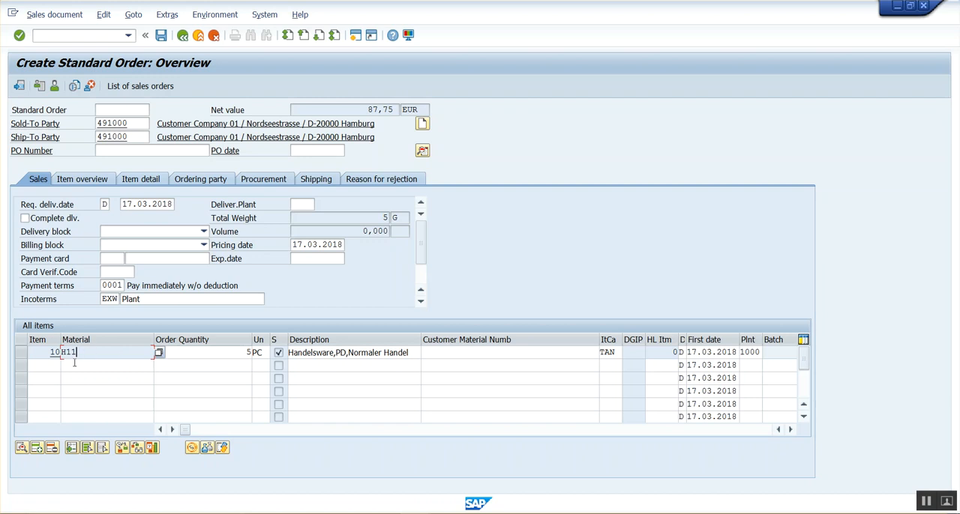
left_click(93, 366)
left_click(100, 354)
left_click(188, 354)
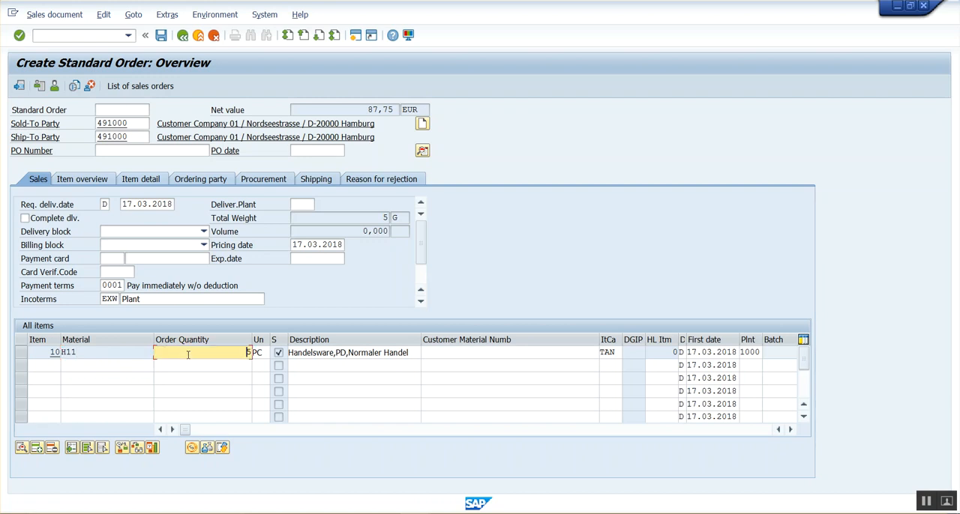
left_click(111, 152)
type("PO-0001")
key("Return")
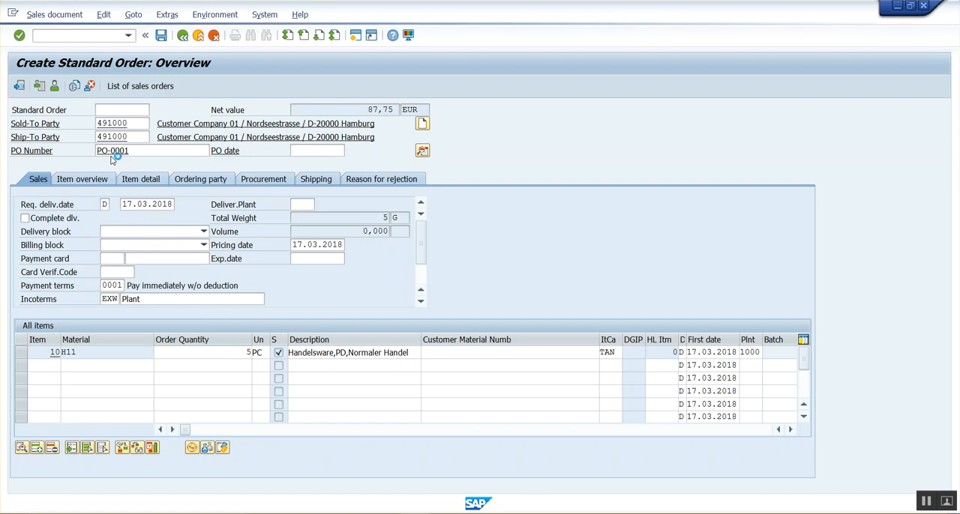
left_click(160, 41)
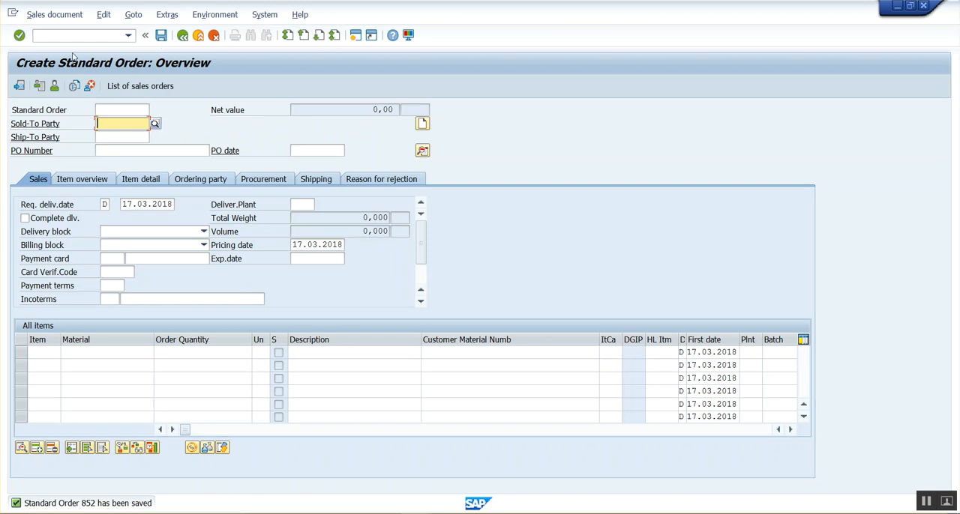
Step: Try to create an outbound delivery for the saved sales order with shipping point 1000
left_click(54, 14)
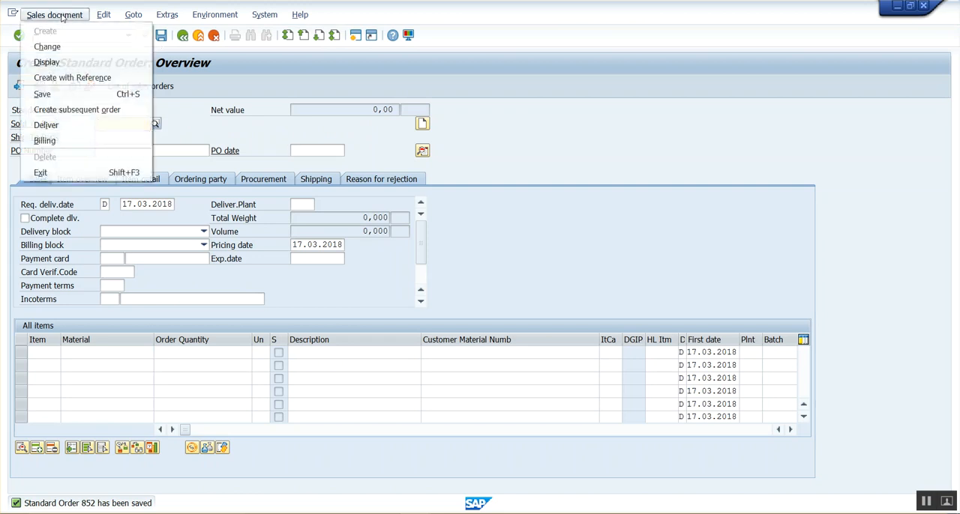
left_click(47, 125)
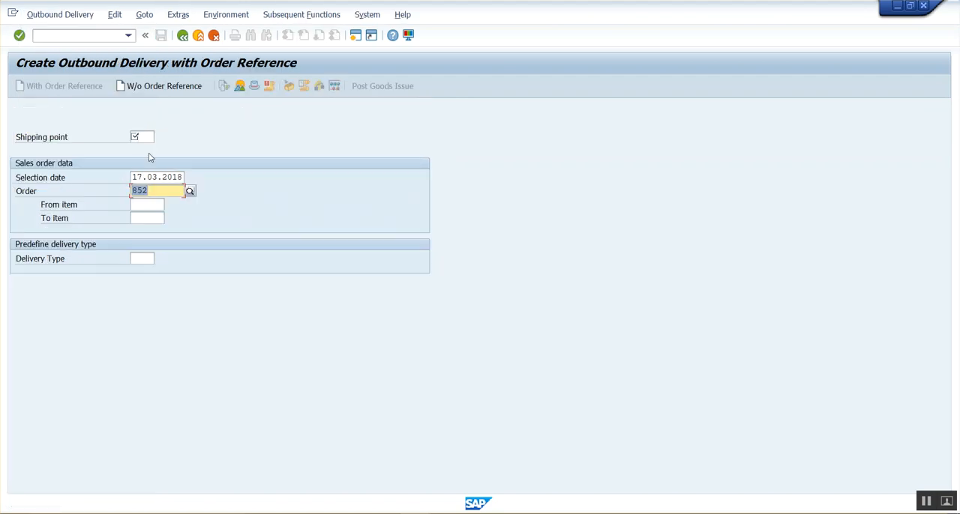
left_click(145, 138)
type("1000")
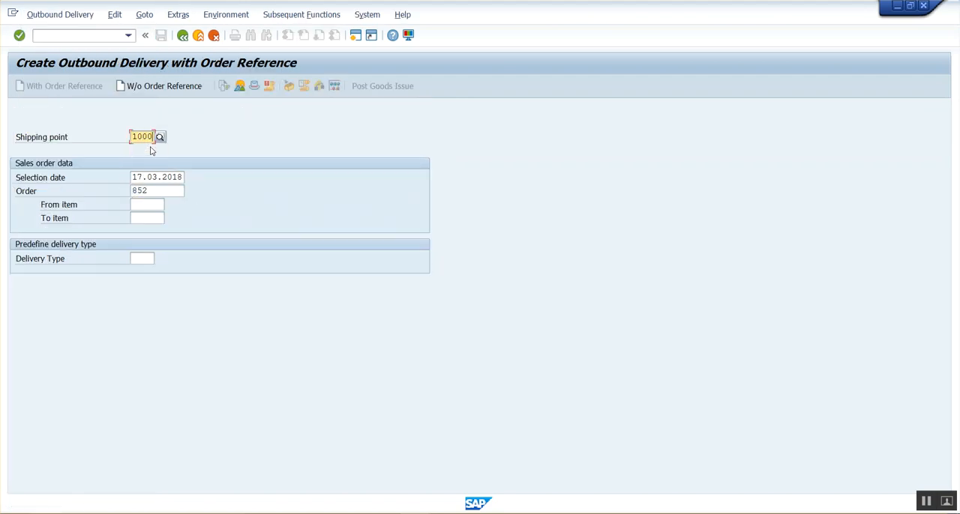
key("Return")
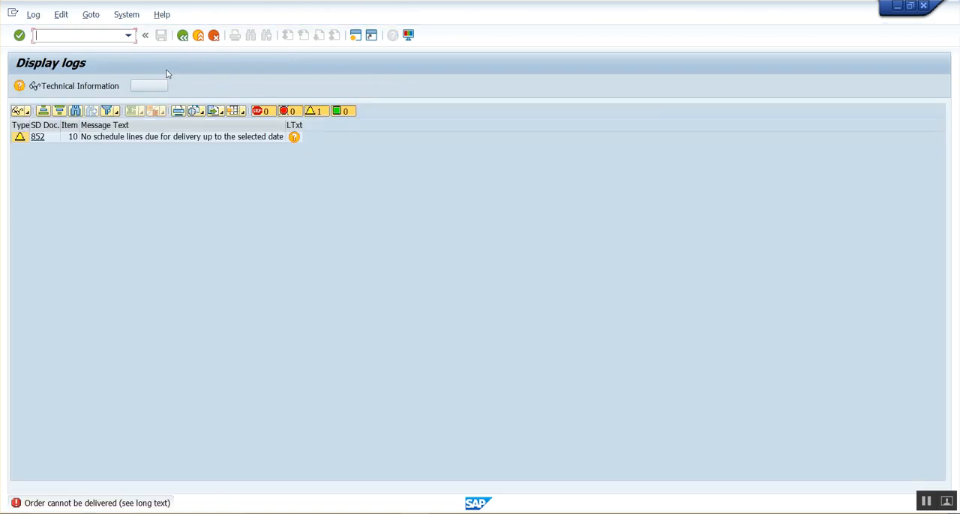
left_click(182, 37)
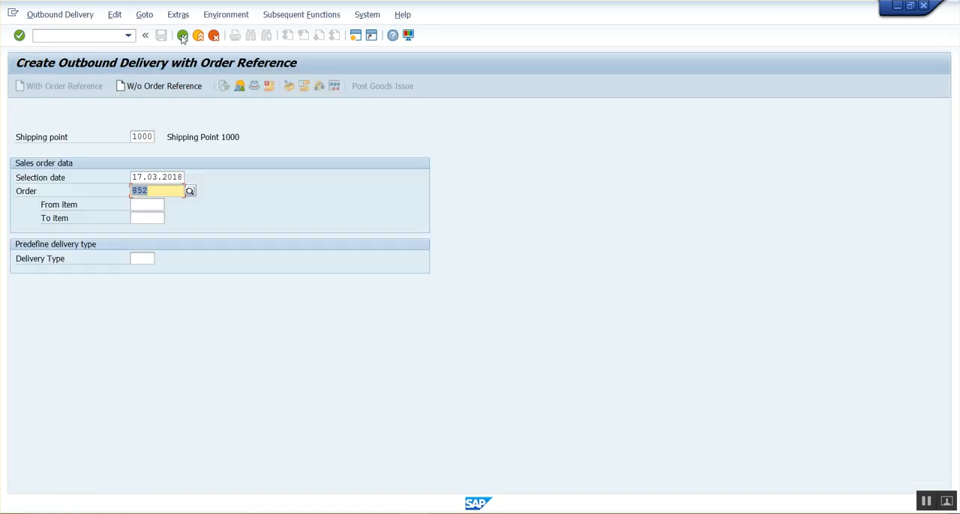
left_click(182, 37)
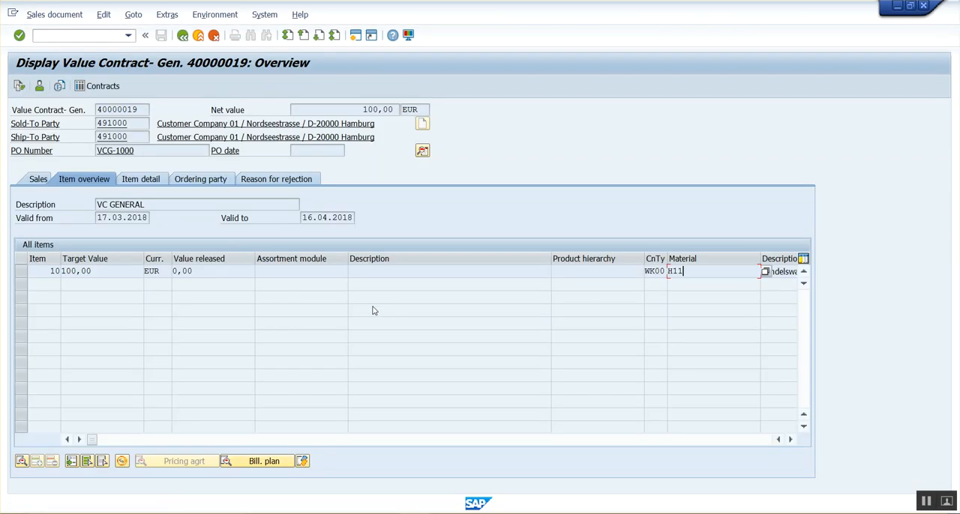
Step: Redisplay the item overview of the value contract
left_click(182, 35)
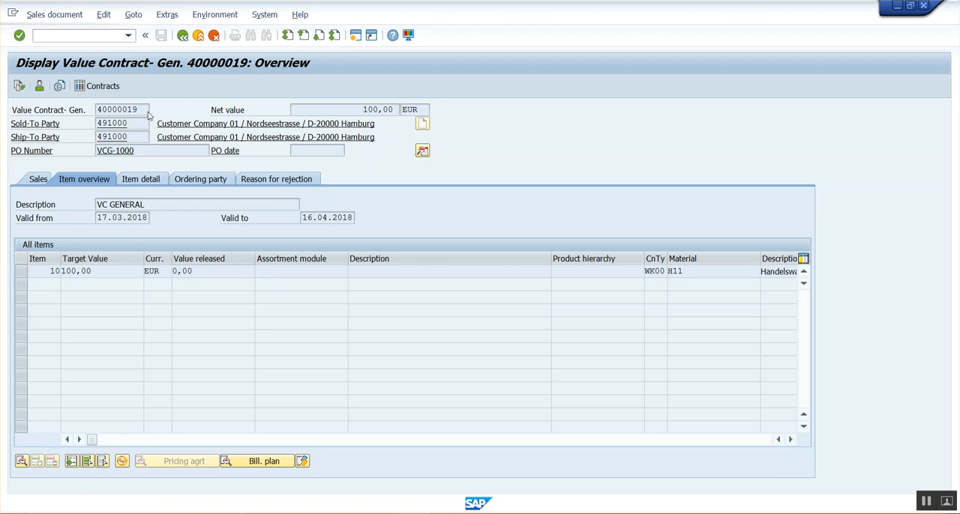
Step: Display the value contract's item overview and examine the value released for its item
key("Return")
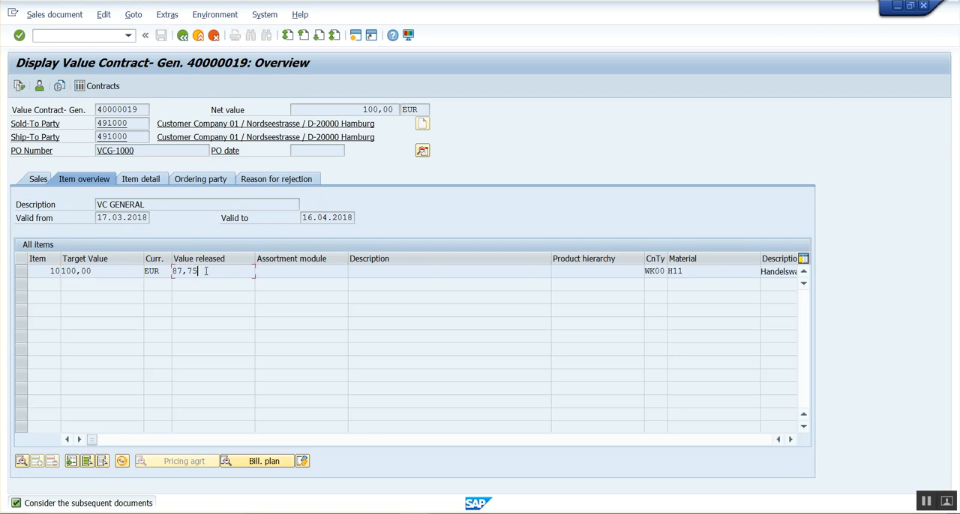
left_click_drag(206, 272, 147, 274)
left_click(205, 275)
left_click_drag(215, 270, 175, 271)
left_click(202, 273)
Step: Examine the standard order's quantity and reference value in the contract's document flow, and leave the contract display
left_click(19, 87)
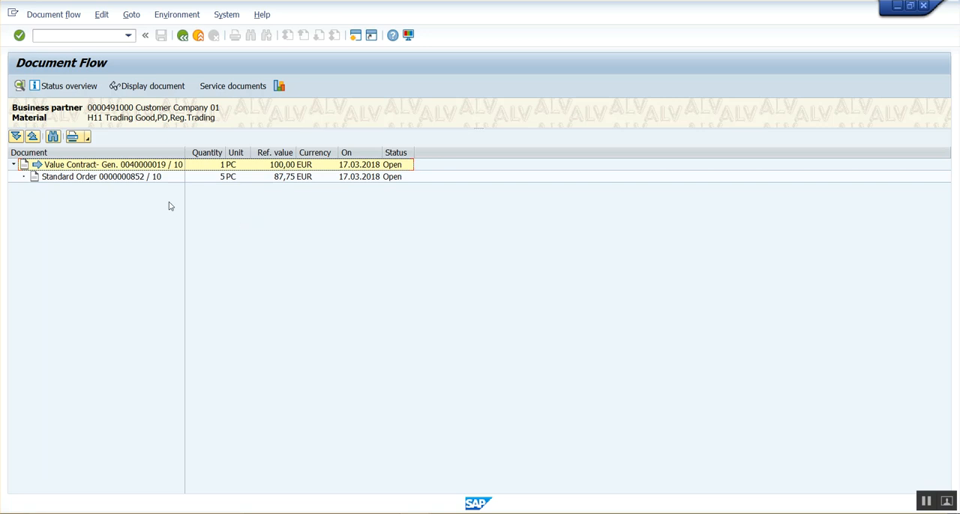
left_click(118, 177)
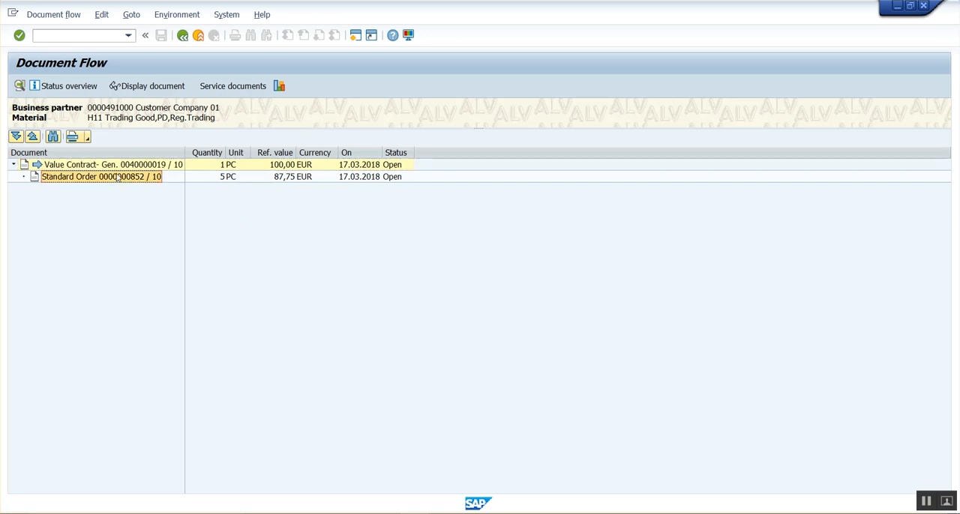
left_click(223, 177)
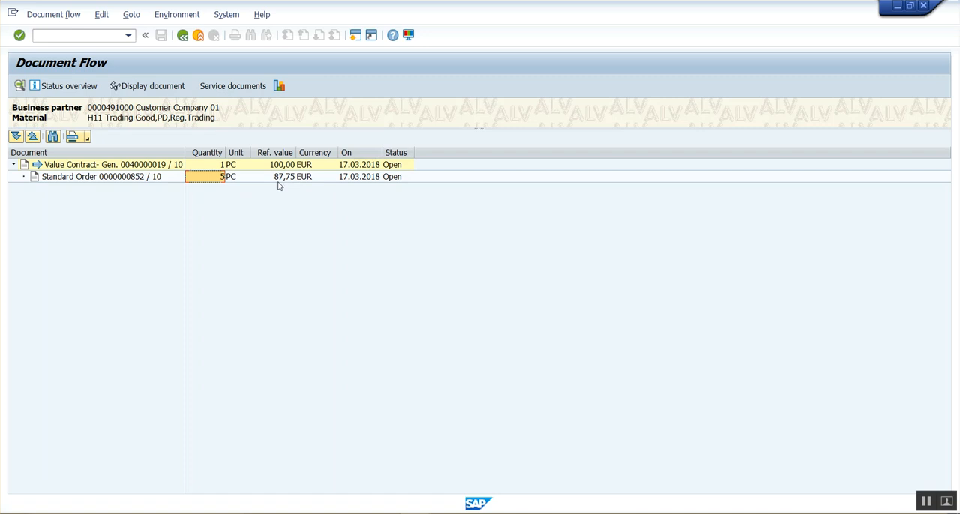
left_click(182, 36)
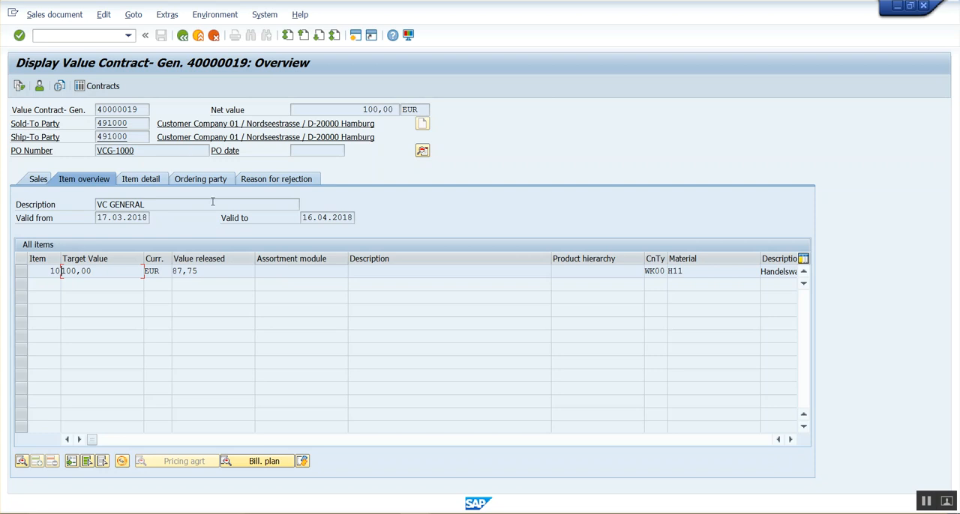
left_click(183, 36)
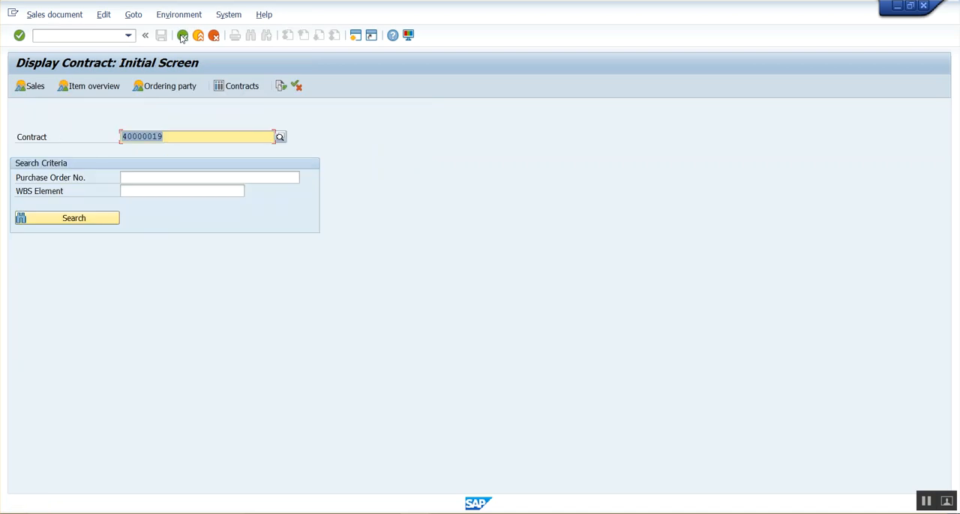
left_click(182, 36)
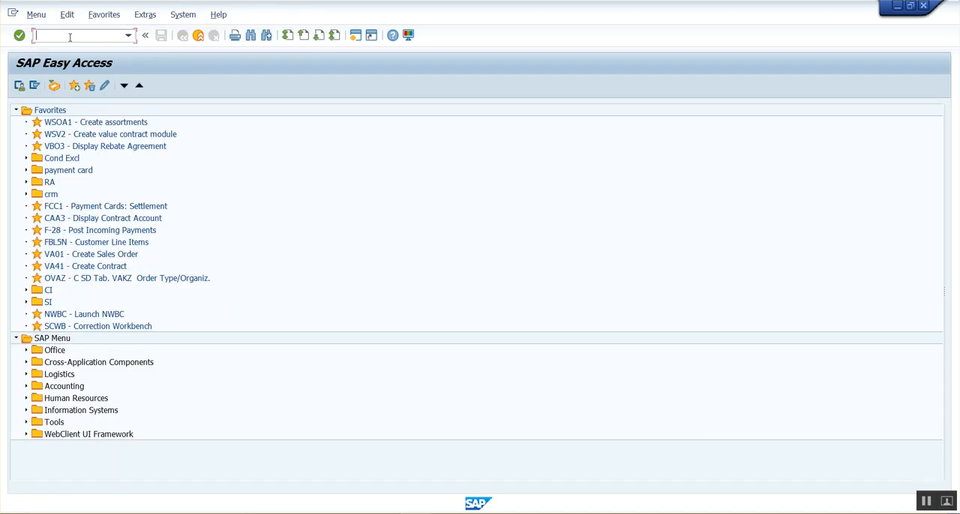
type("VA01")
key("Return")
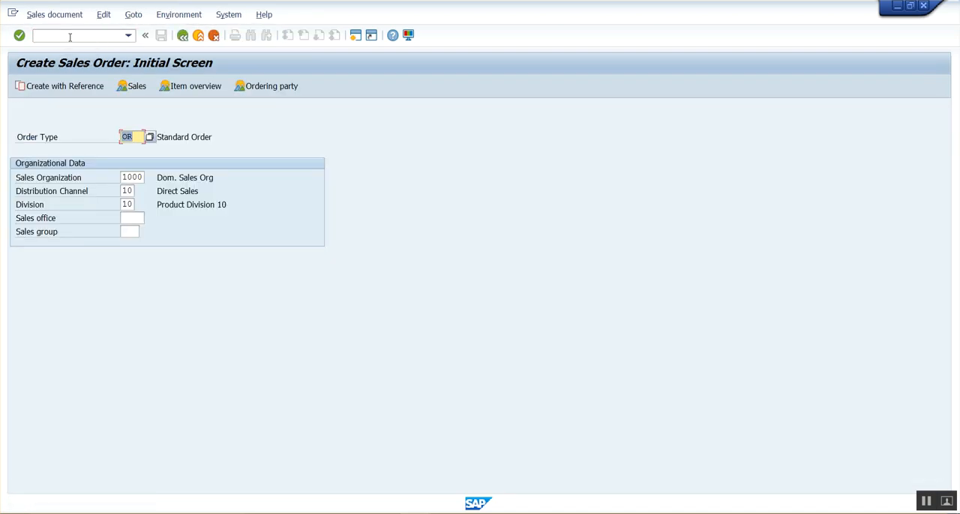
left_click(183, 36)
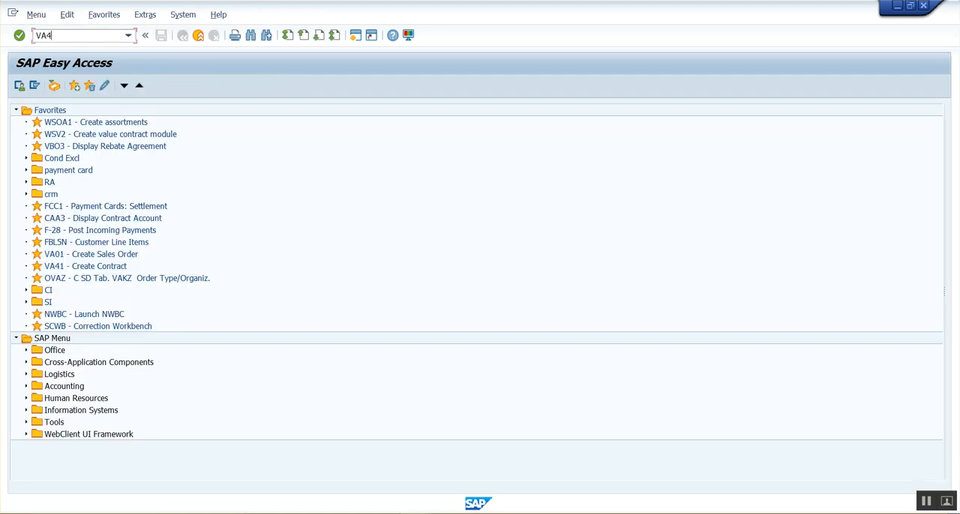
Step: Start a new WK1 value contract in sales area 1000/10/10 with the customer's sold-to party number and PO number VCG-1001
key("Return")
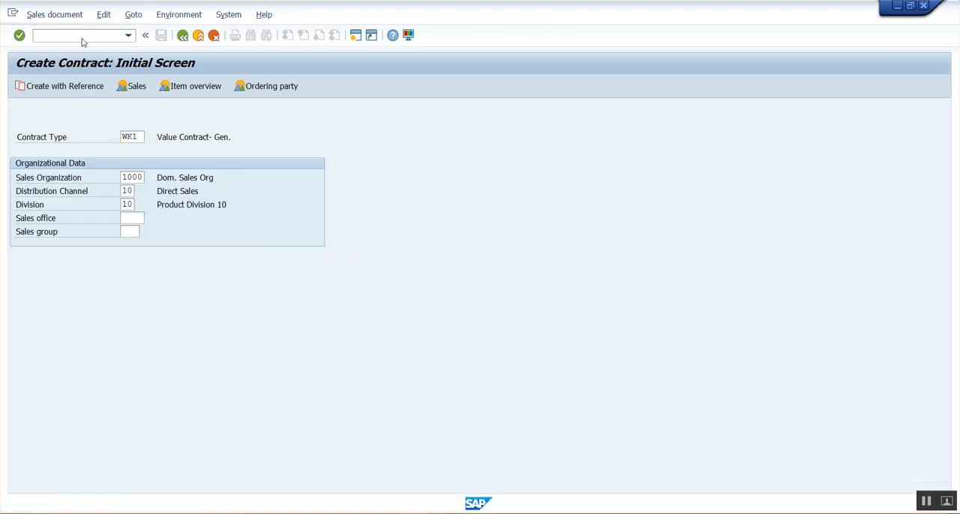
key("Return")
left_click(122, 124)
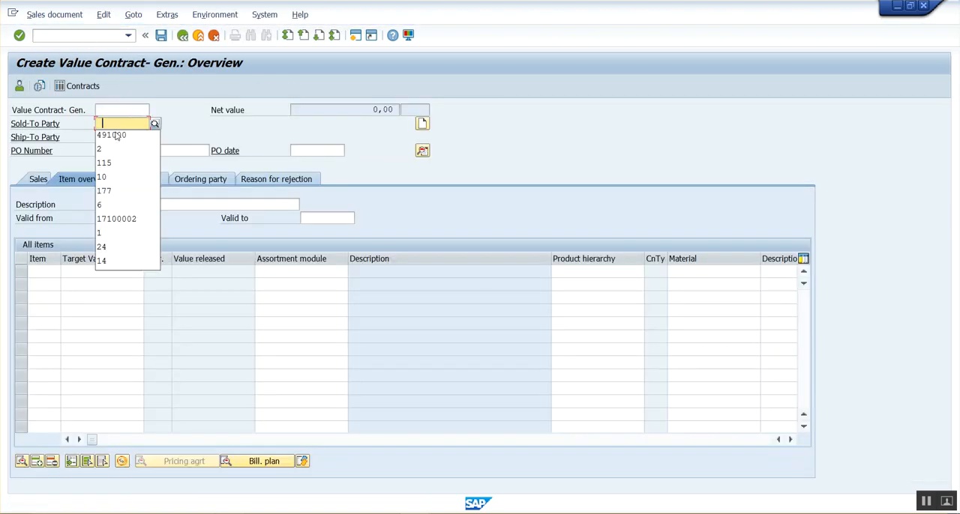
left_click(116, 136)
left_click(128, 151)
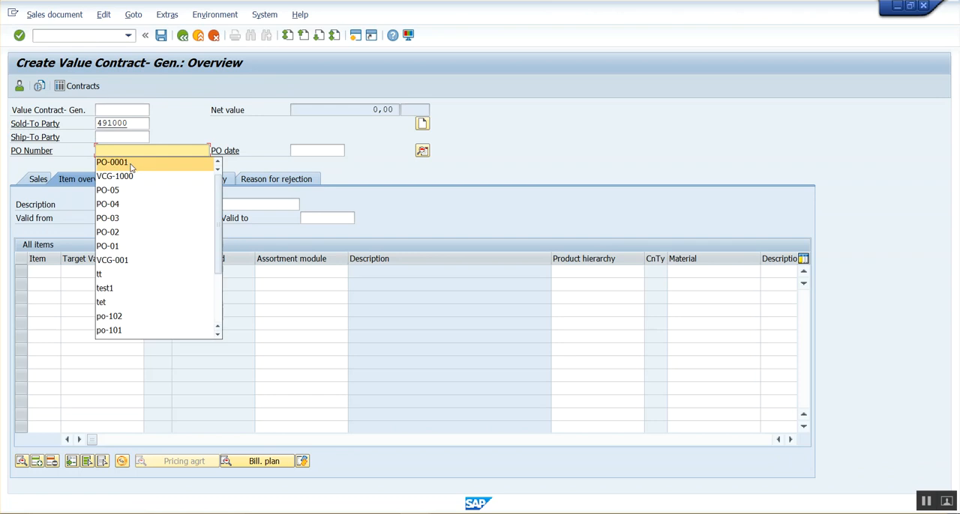
left_click(143, 177)
key("Return")
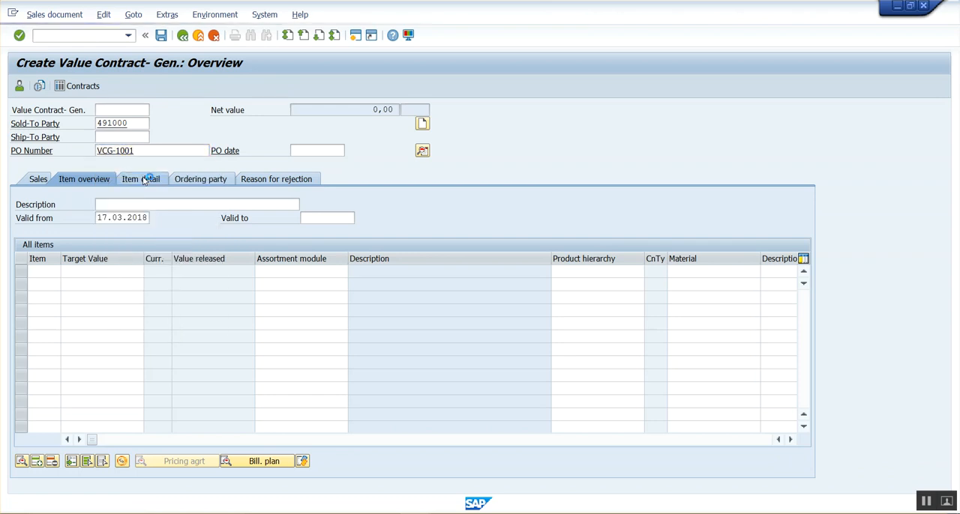
Step: Set the contract's valid-to date to 16.04.2018 and add an item for material H11 with target value 100
left_click(322, 217)
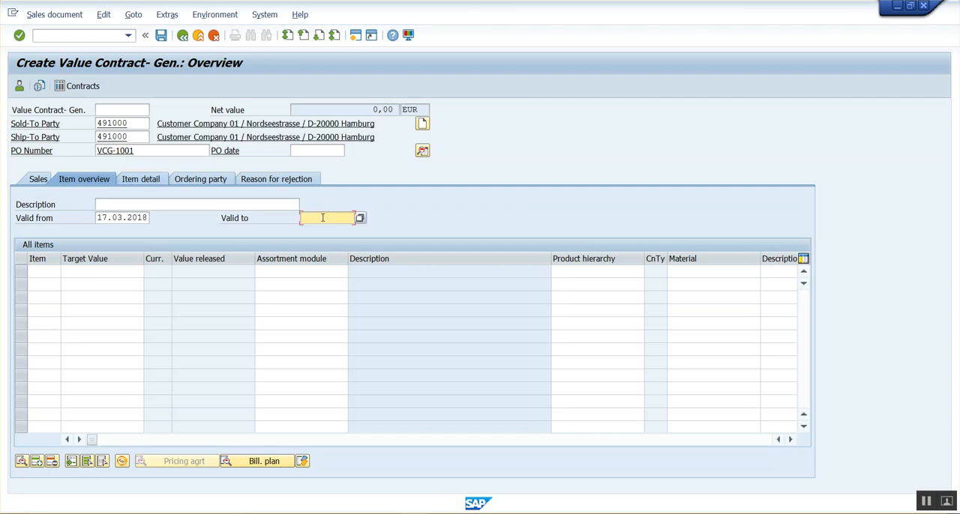
left_click(321, 230)
key("Return")
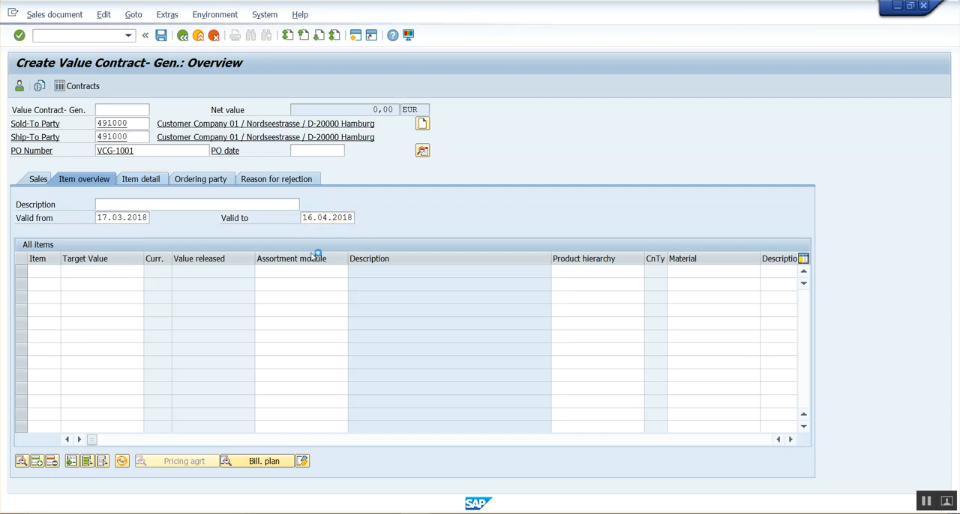
left_click(101, 283)
left_click(714, 273)
type("H11")
key("Return")
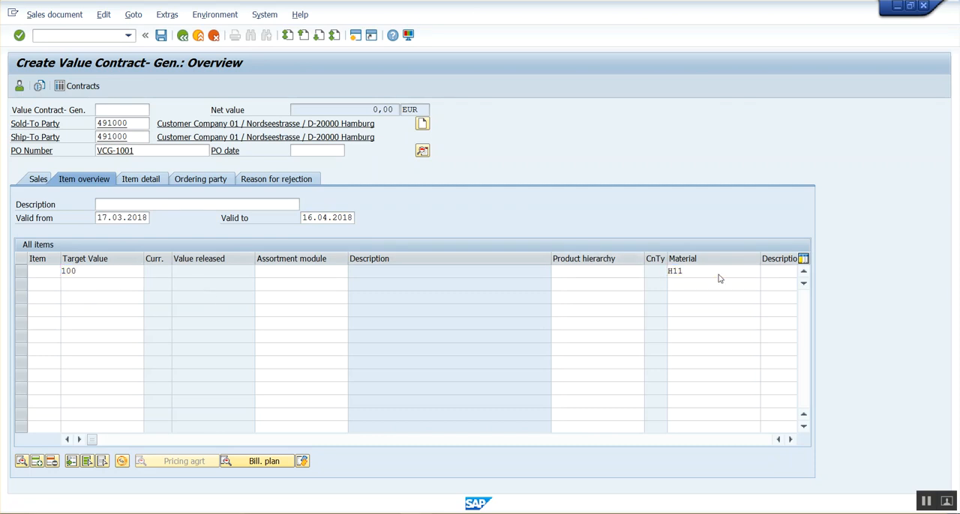
Step: Review the release partner check in the contract's header data and save the contract
left_click(423, 152)
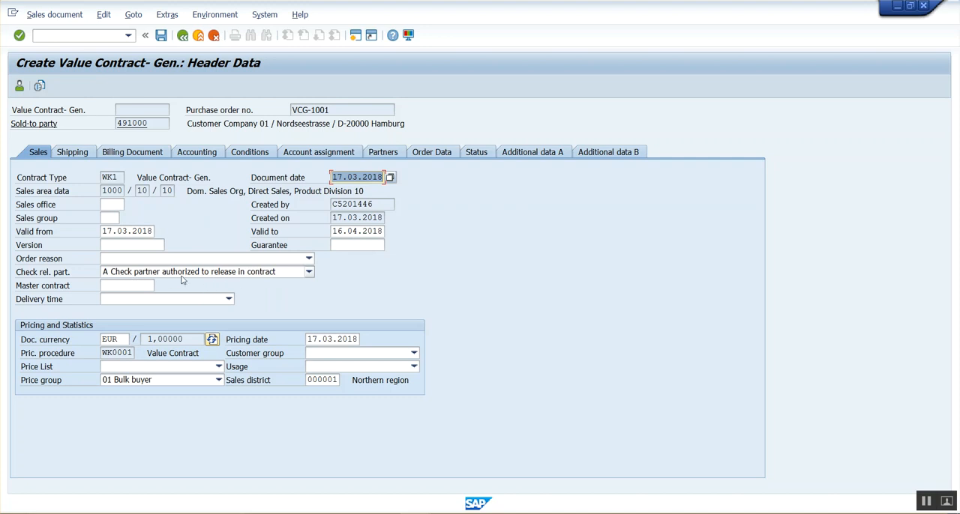
left_click(161, 37)
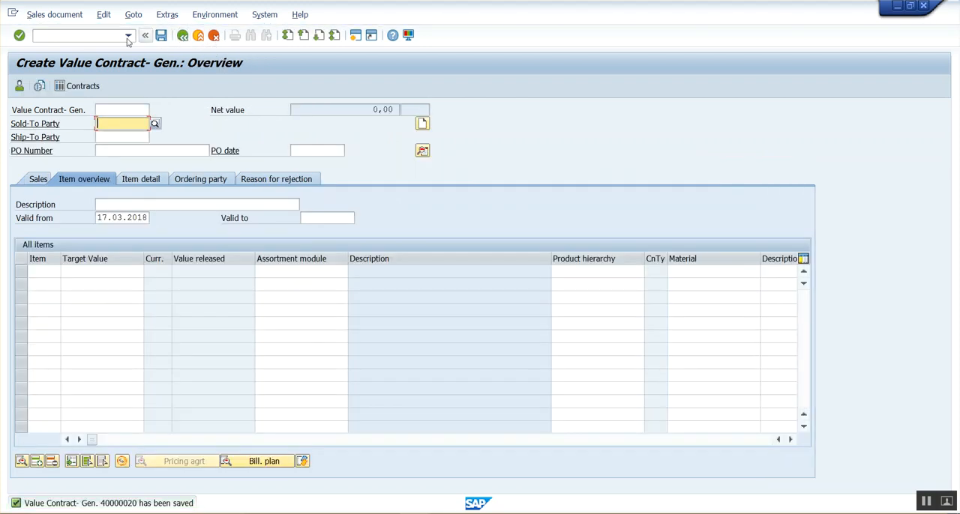
Step: Display the saved contract and examine its header's partner list and release partner check
left_click(78, 15)
left_click(84, 63)
left_click(122, 90)
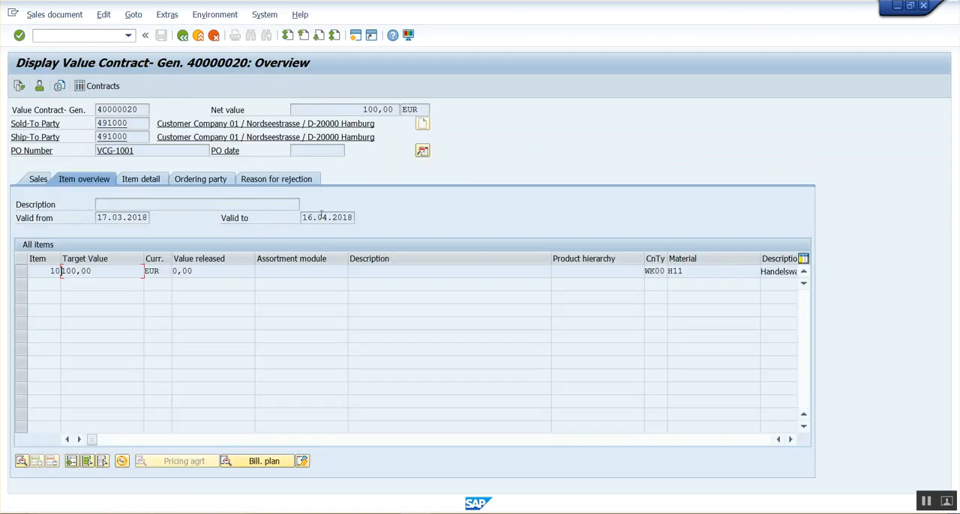
left_click(423, 152)
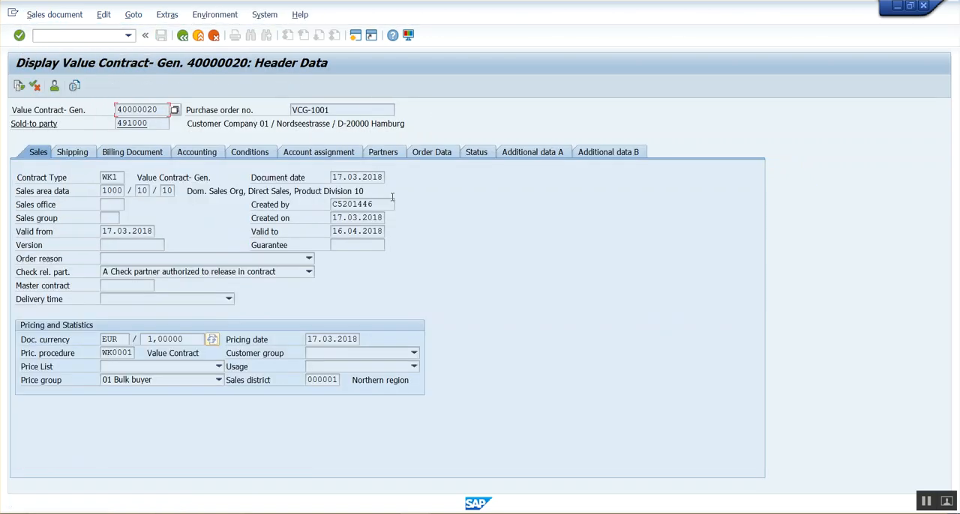
left_click(386, 154)
left_click_drag(163, 219, 122, 228)
left_click(182, 36)
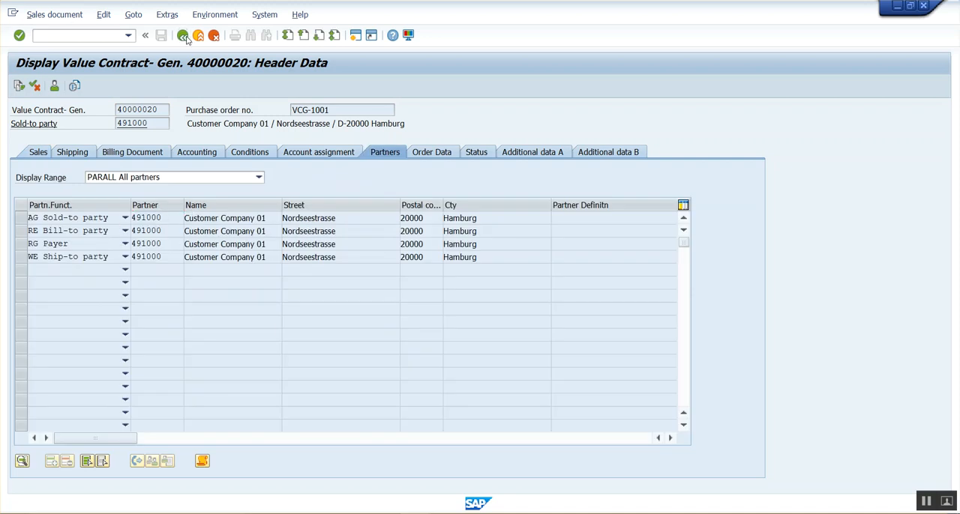
left_click(423, 152)
left_click(34, 155)
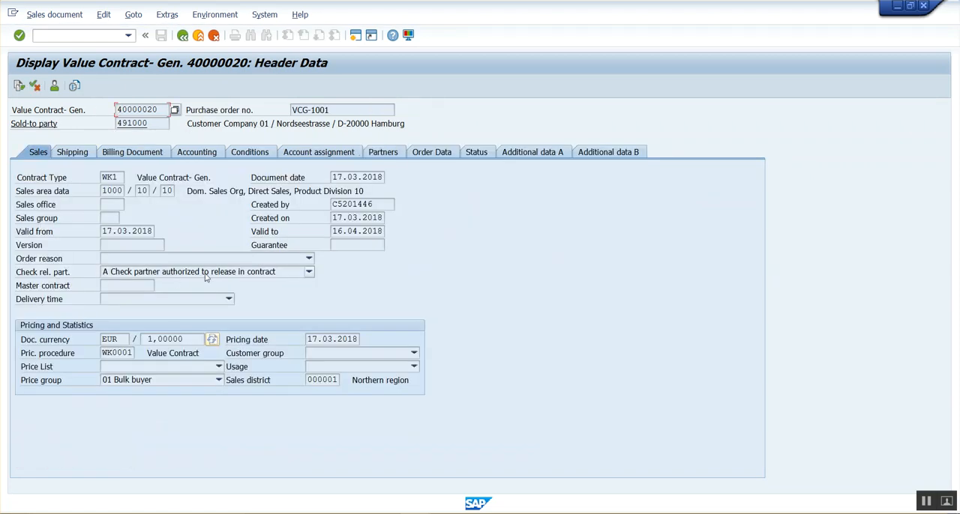
key("shift+F3")
key("ctrl+c")
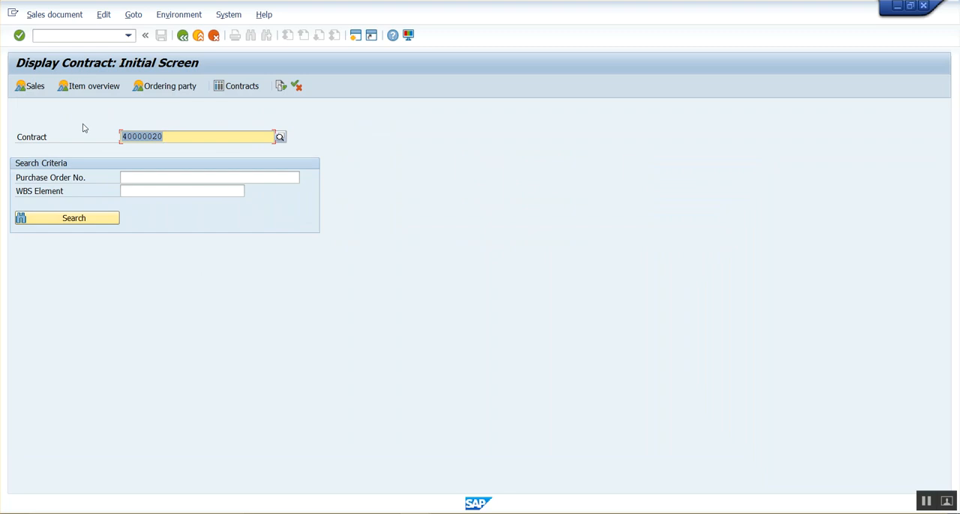
key("Return")
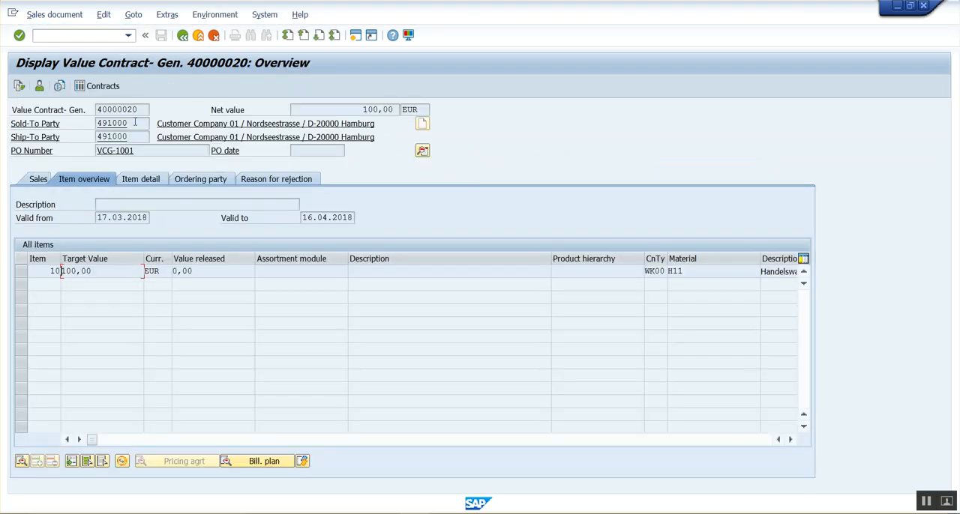
Step: Open VA01 in a new session and start an OR sales order with reference to the newly saved contract
left_click(60, 38)
type("/OVA01")
key("Return")
key("alt+Tab")
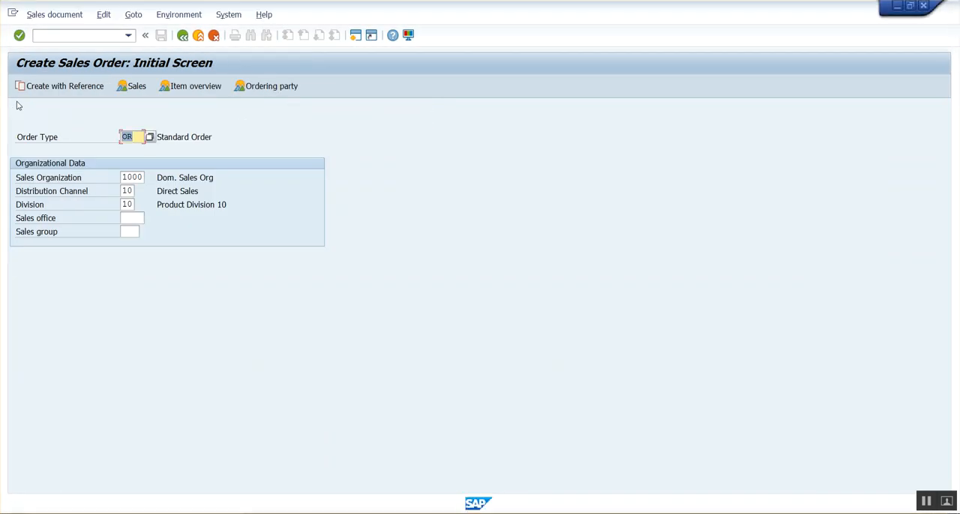
left_click(54, 89)
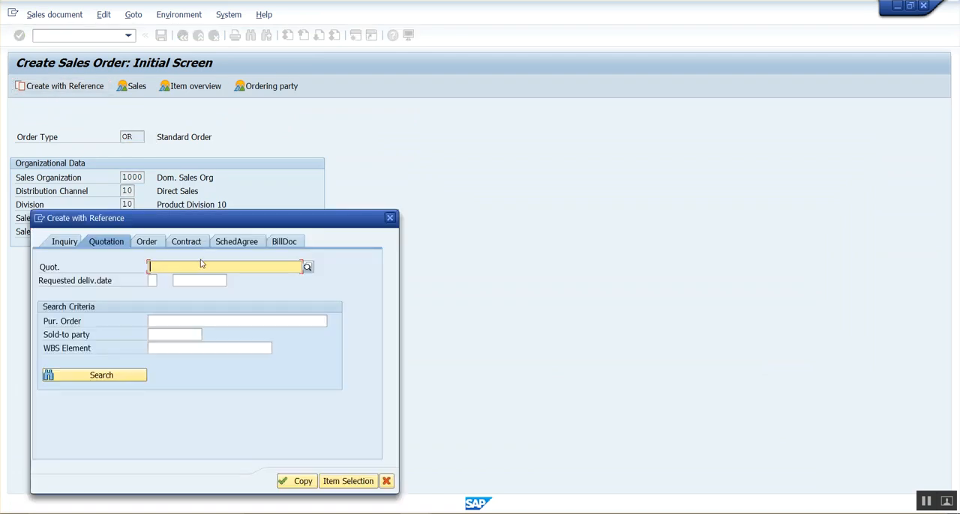
left_click(195, 248)
key("ctrl+v")
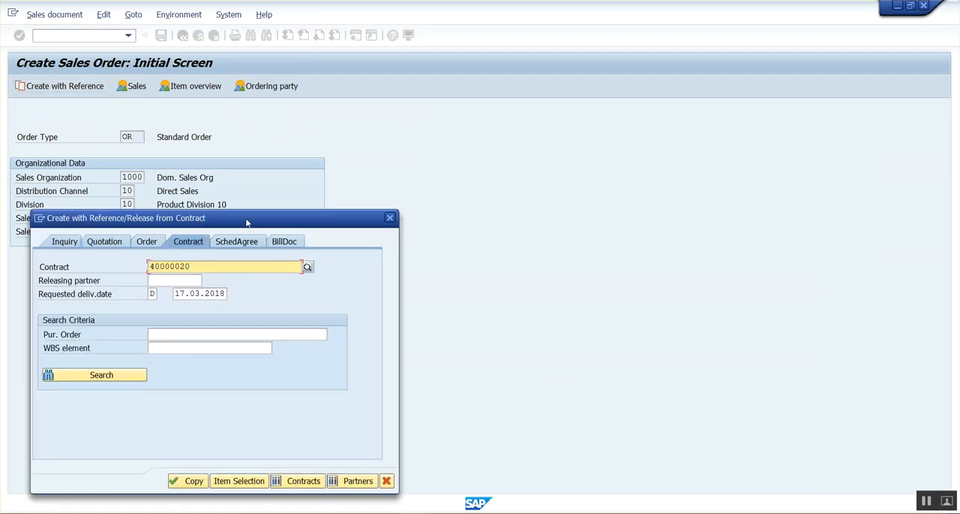
left_click_drag(273, 224, 476, 120)
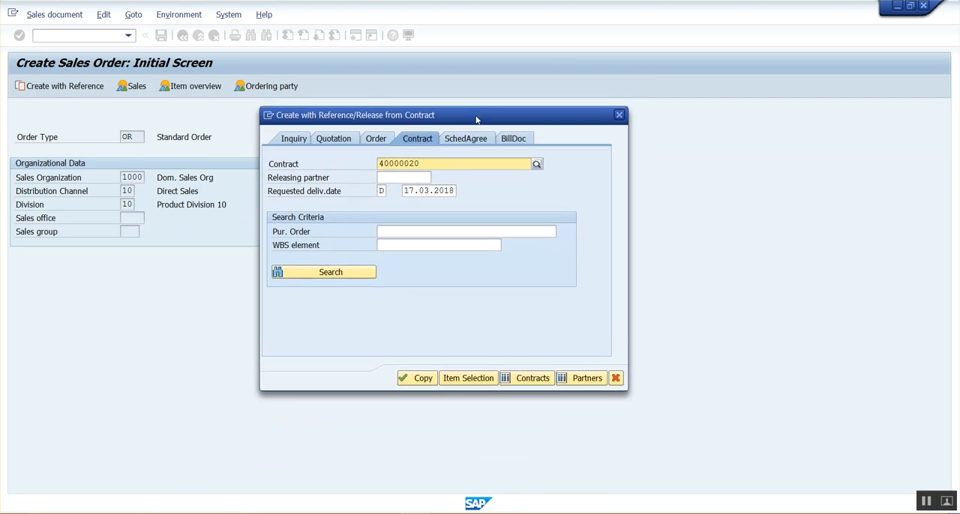
Step: Copy the contract as reference with its determined releasing partner to reach the item selection list
left_click(417, 378)
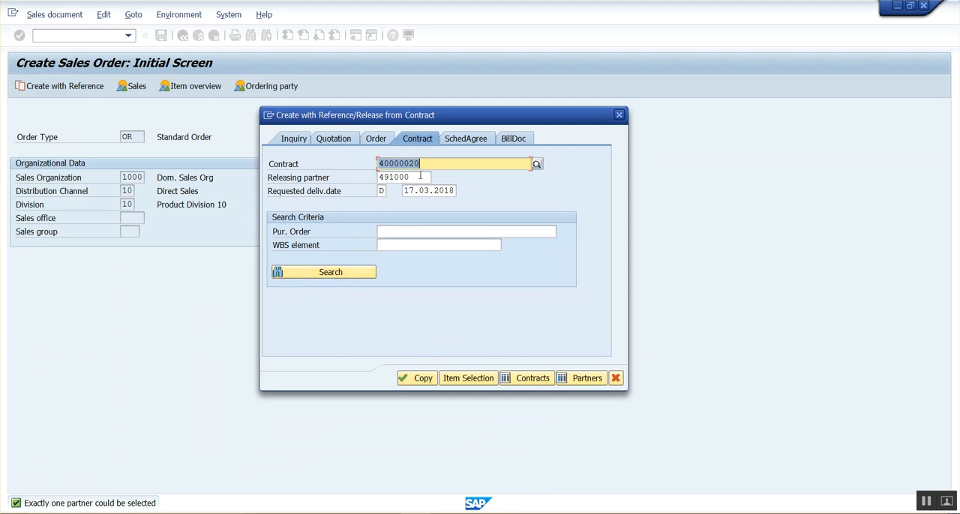
double_click(410, 177)
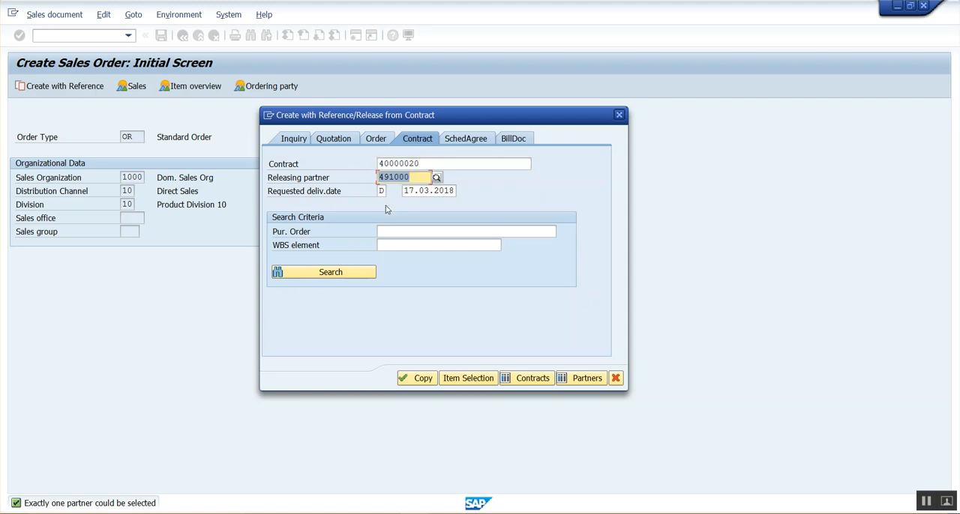
key("Return")
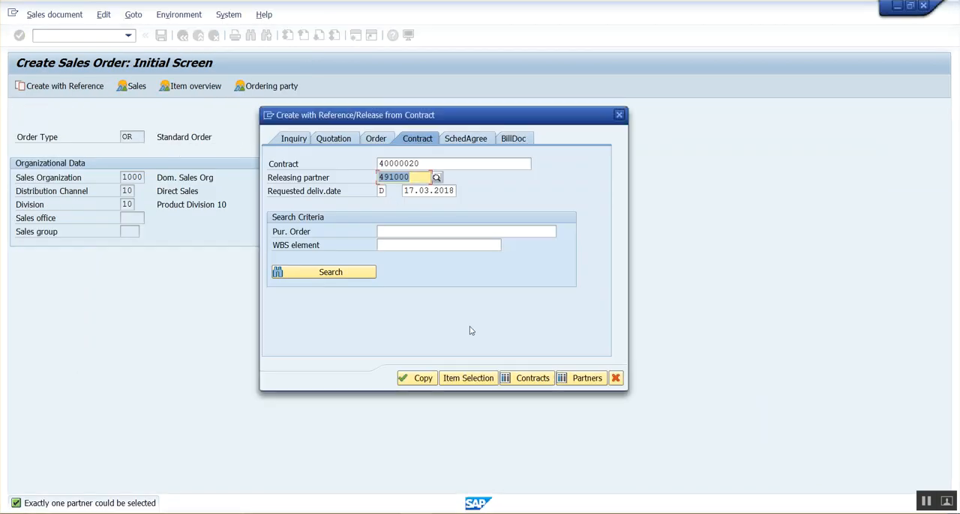
left_click(423, 378)
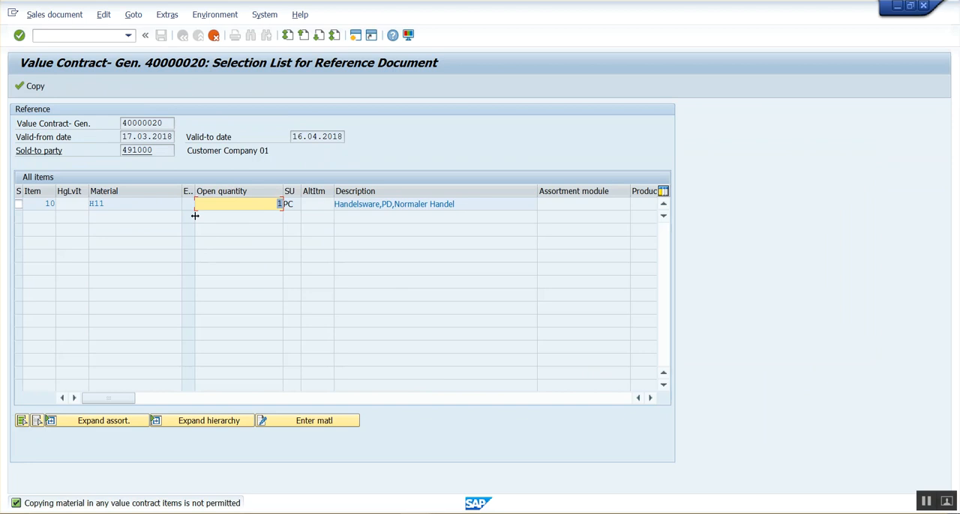
Step: Enter material H11 with order quantity 3 for the contract item and go back to the selection list
left_click(317, 429)
type("H11")
key("Tab")
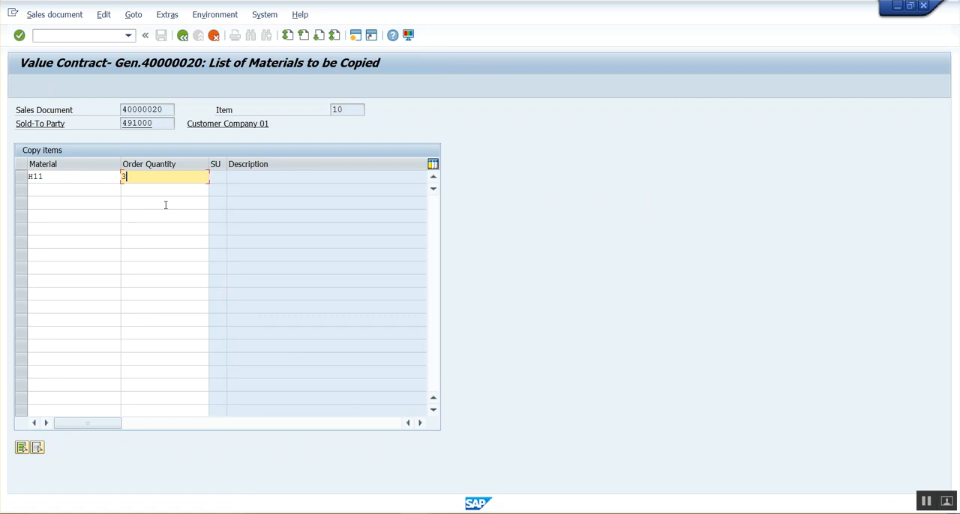
type("3")
key("Return")
left_click(182, 36)
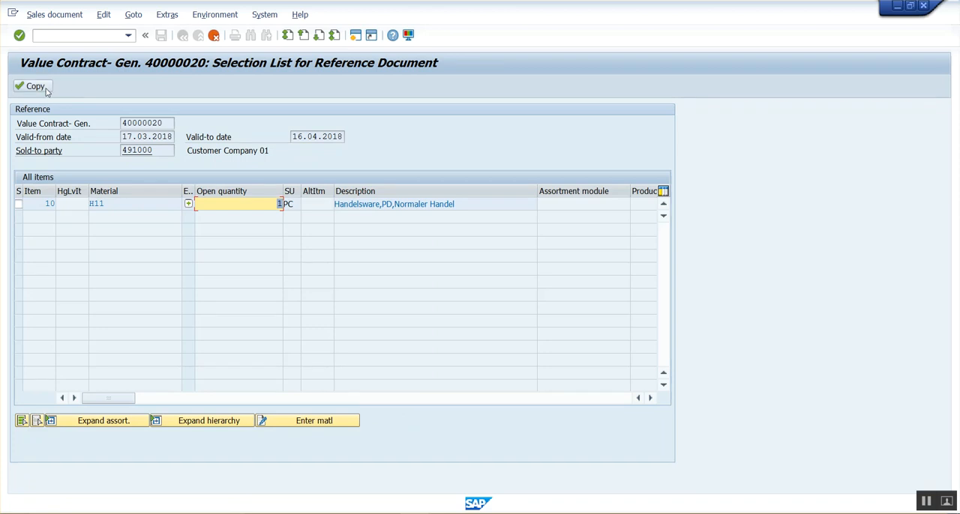
Step: Copy the contract item into the standard order, set the PO number to VCG-1002, and save the order
left_click(34, 86)
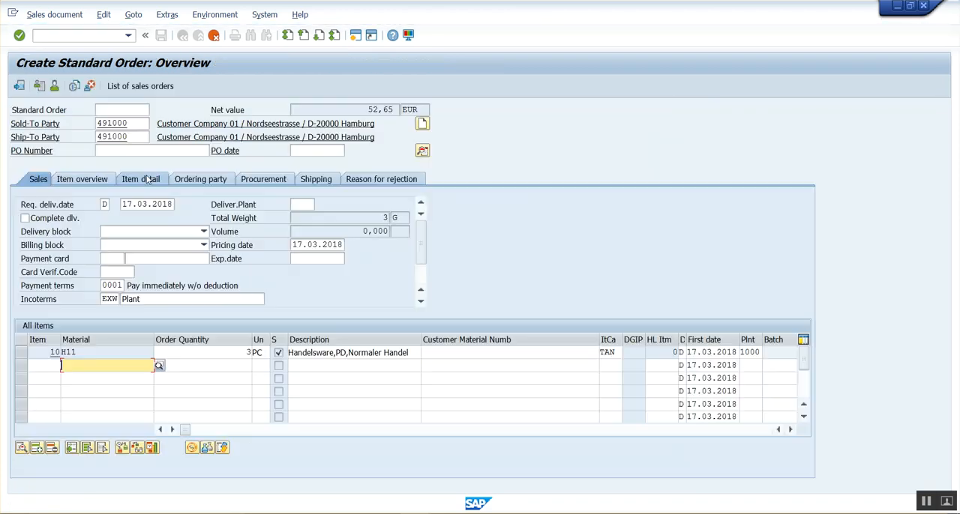
left_click(134, 150)
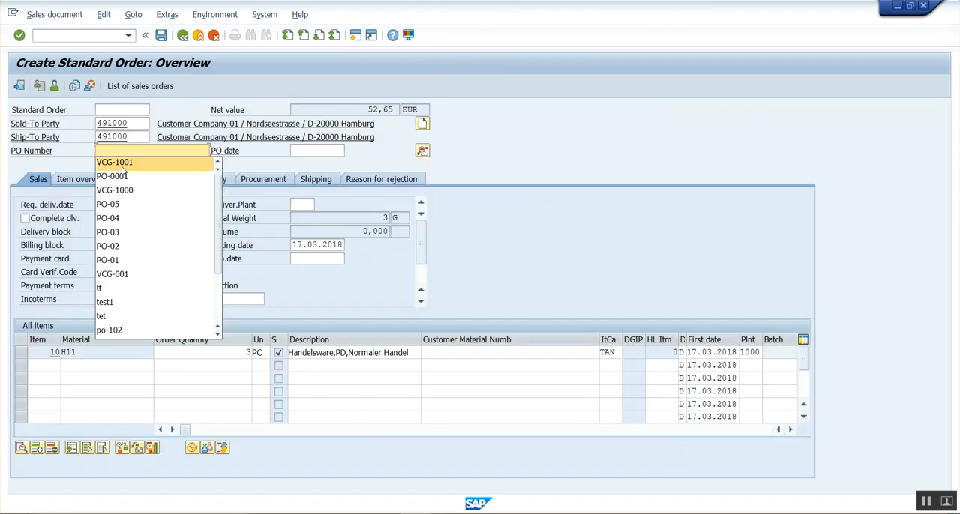
left_click(128, 163)
key("BackSpace")
type("2")
key("Return")
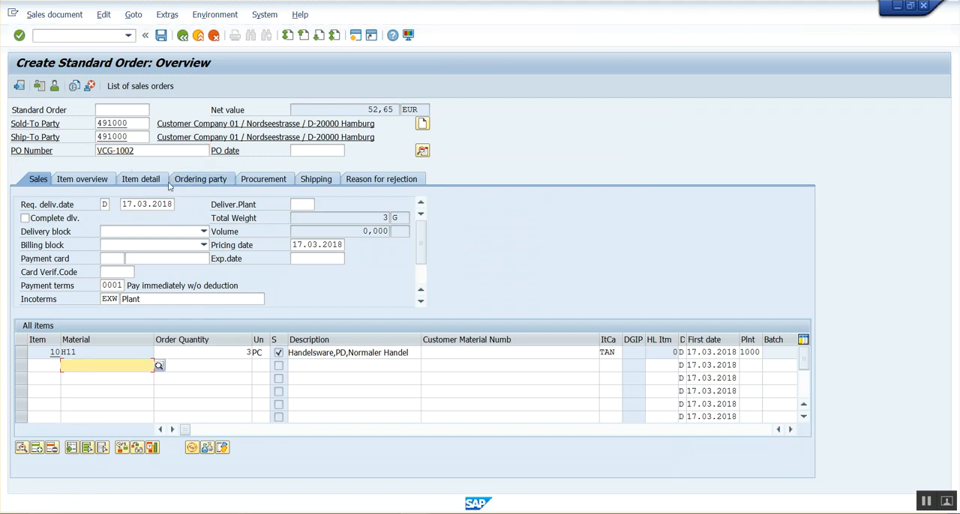
left_click(161, 36)
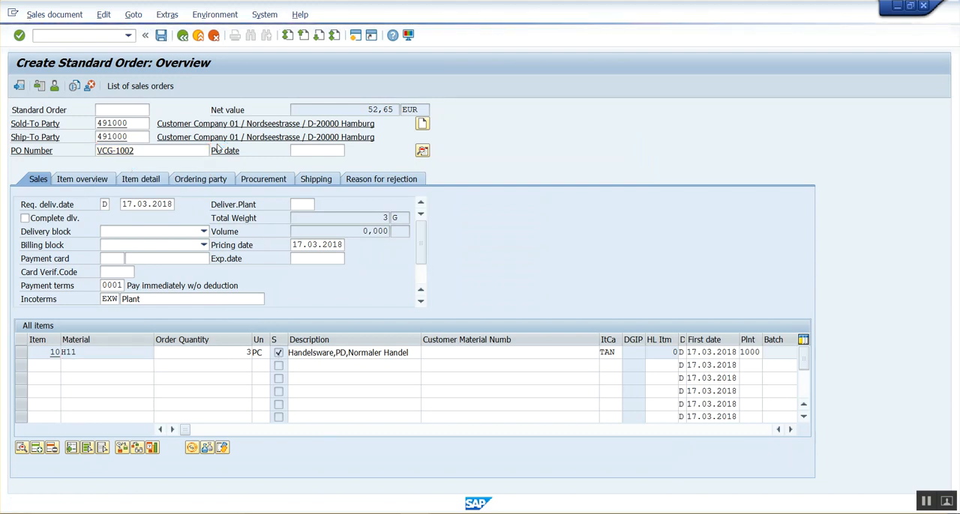
left_click(74, 17)
left_click(75, 78)
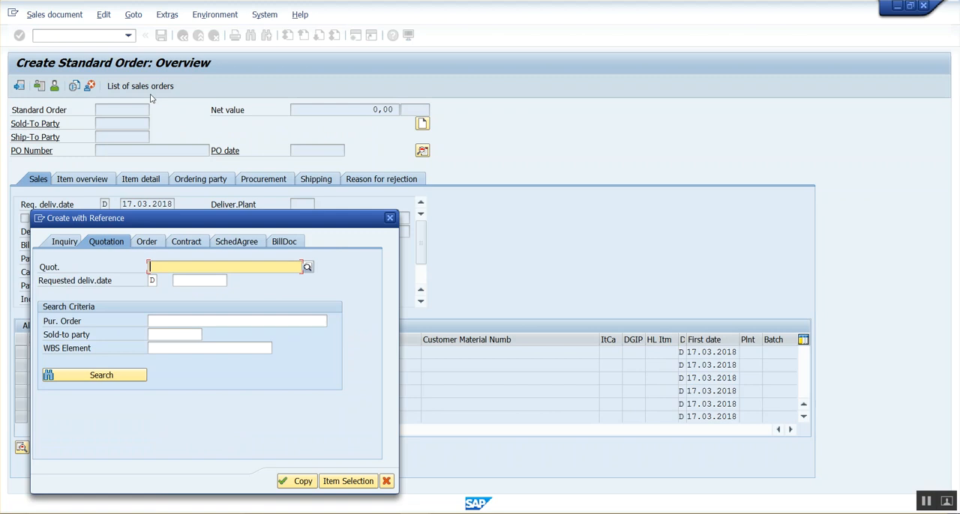
key("Escape")
Step: Leave order creation for display mode and reopen the value contract with its updated released value
left_click(48, 14)
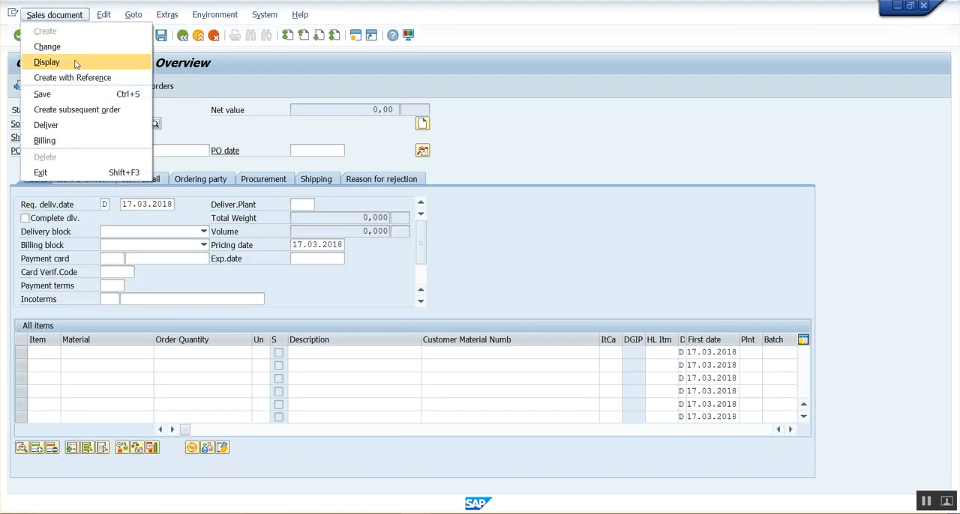
left_click(47, 62)
key("Return")
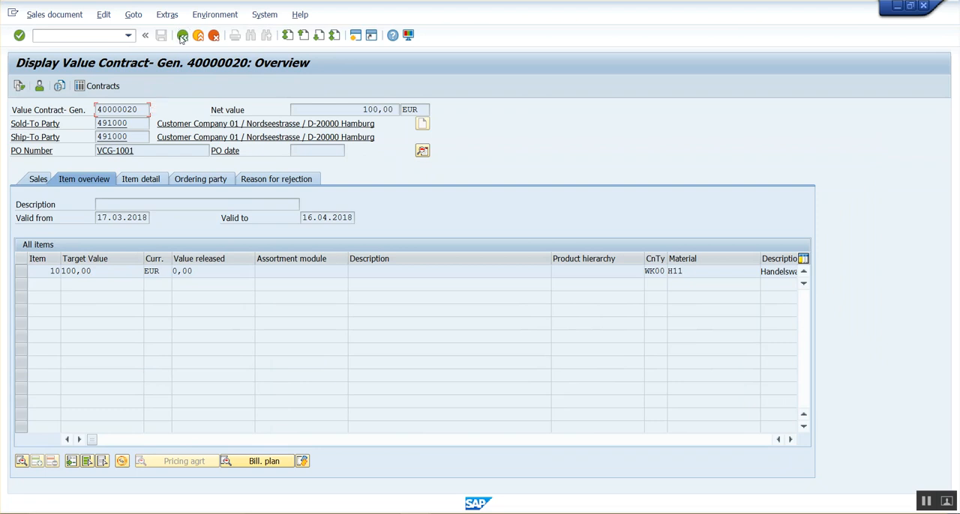
left_click(182, 35)
left_click(165, 140)
key("Return")
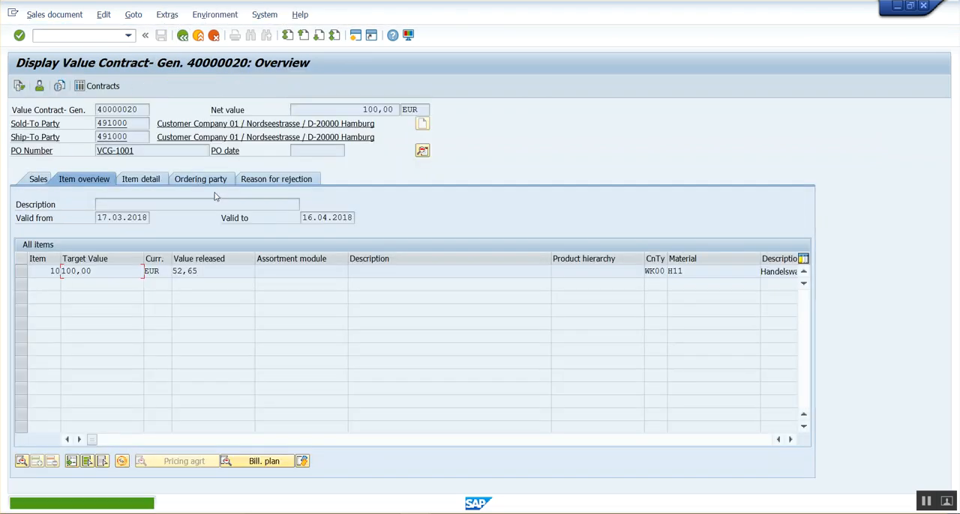
Step: Examine the release partner check in the contract's header sales data and the released value of item 10
left_click(422, 151)
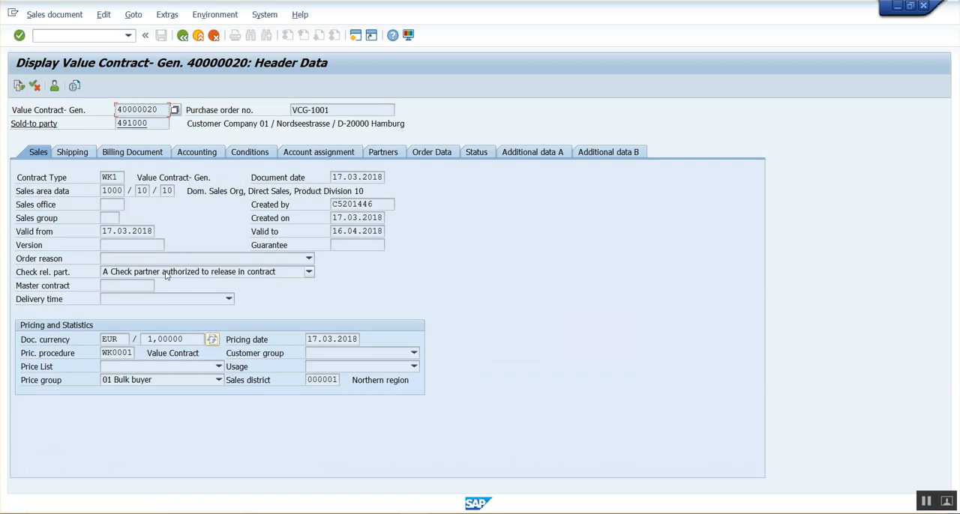
left_click(184, 41)
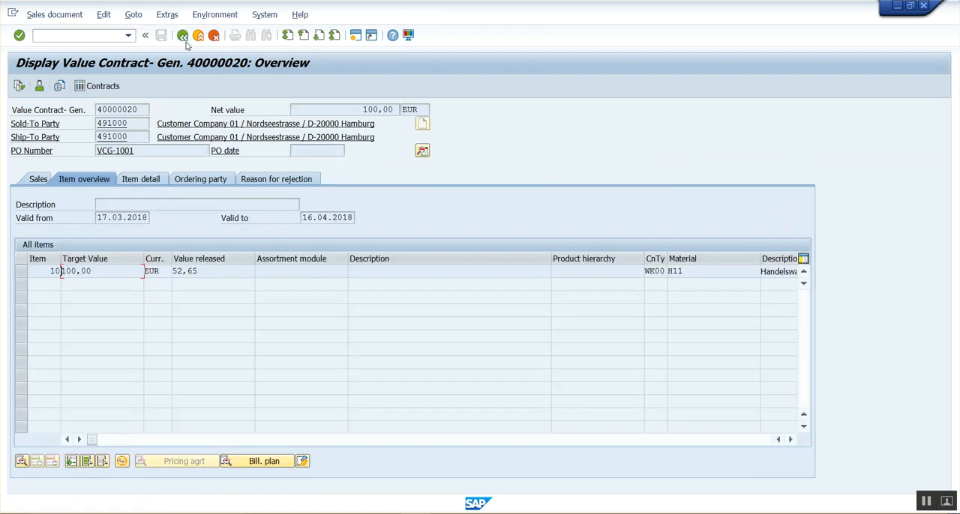
left_click(218, 271)
left_click_drag(216, 277, 182, 282)
Step: Display the contract's document flow to check the linked standard order, and return to the contract's item overview
left_click(18, 84)
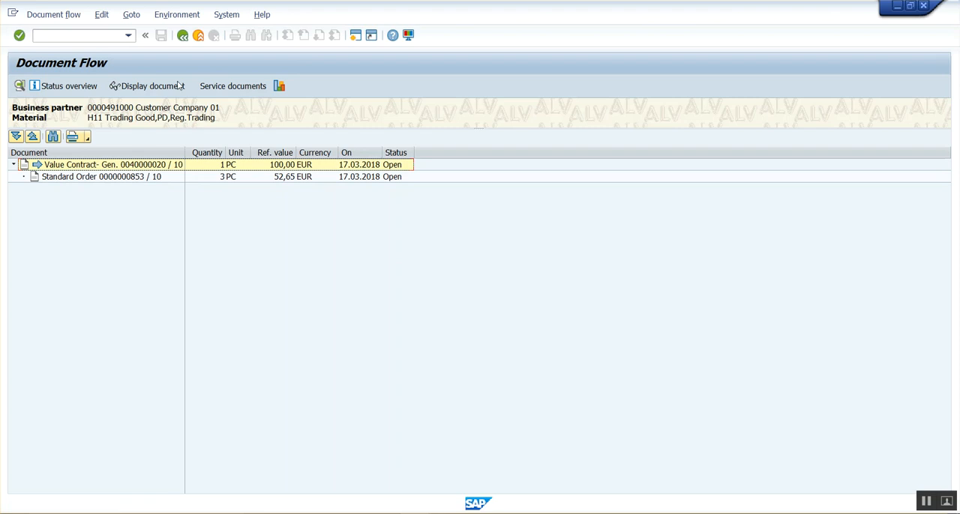
left_click(184, 39)
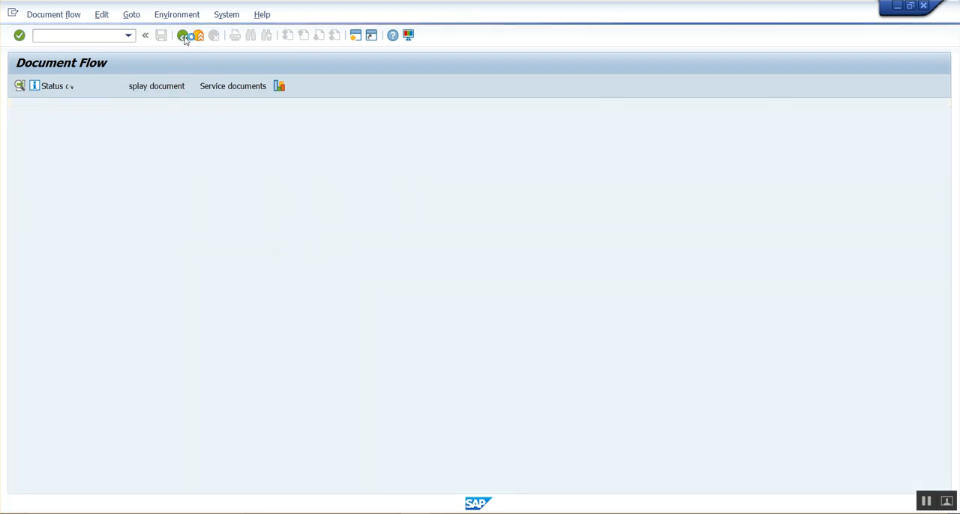
left_click(321, 271)
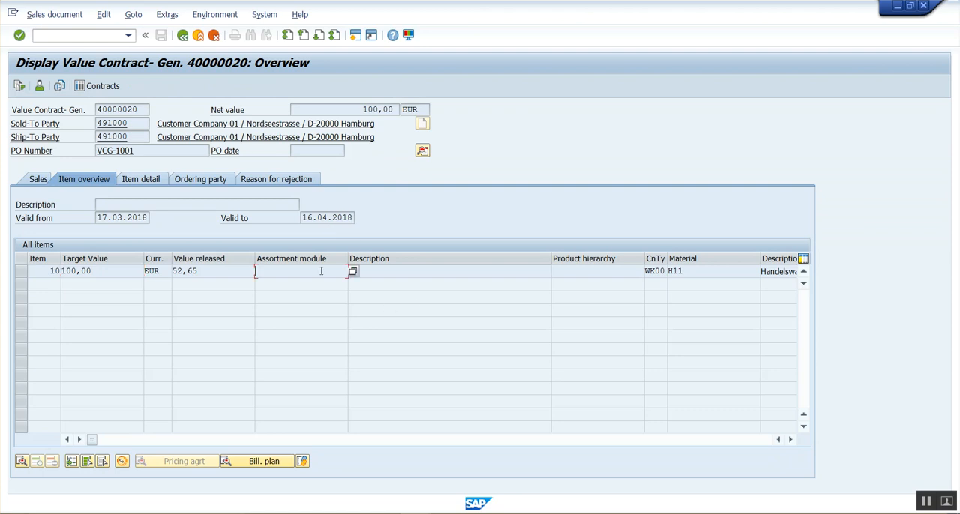